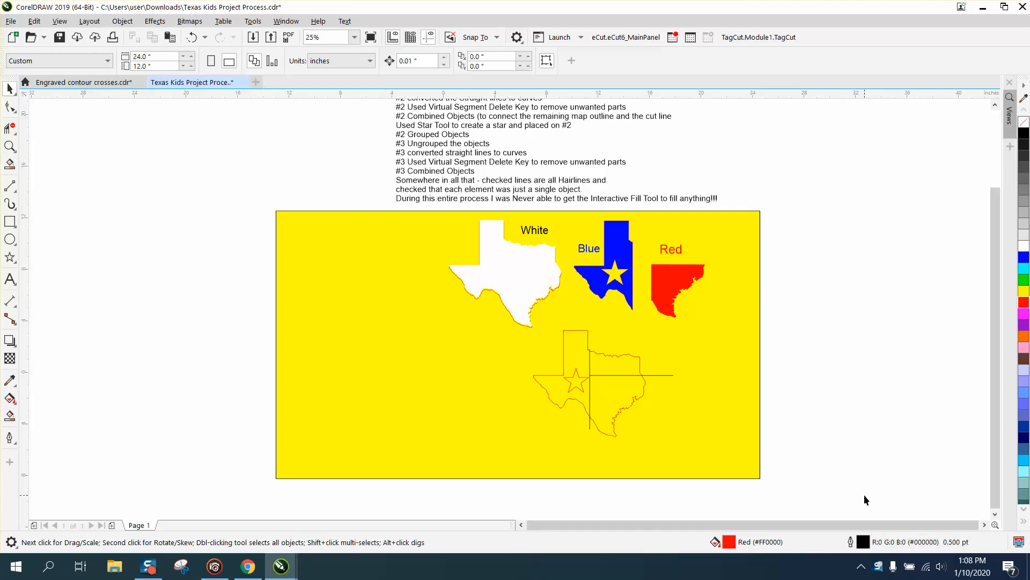
# Step: Set the default outline for new graphic objects to a red hairline
pyautogui.doubleClick(863, 543)
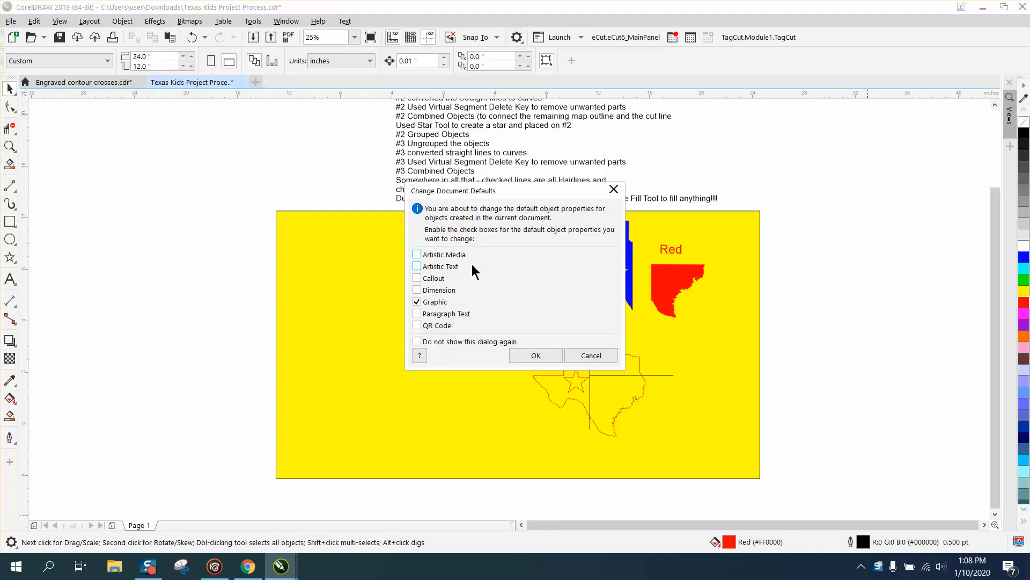
pyautogui.click(537, 355)
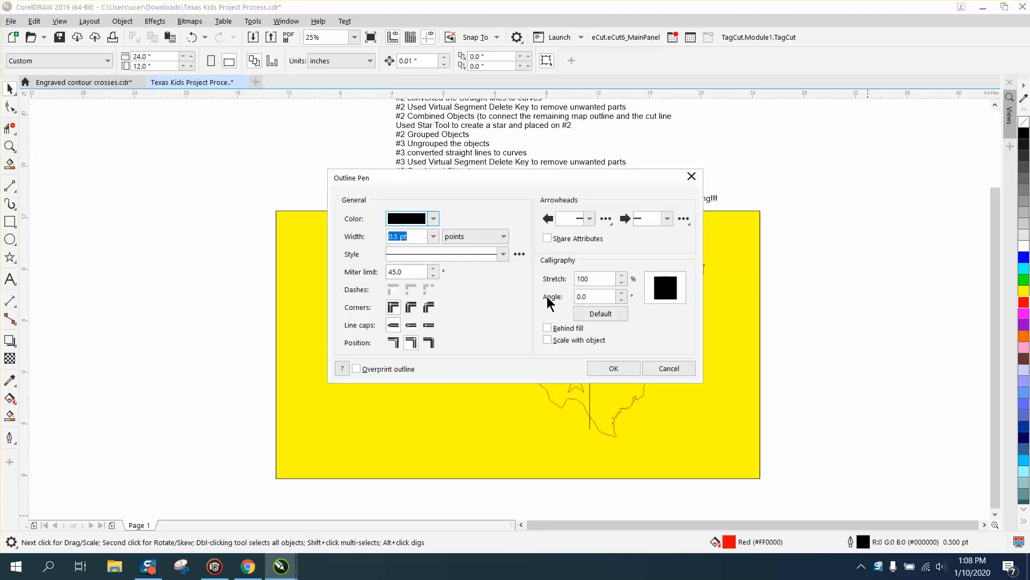
pyautogui.click(434, 236)
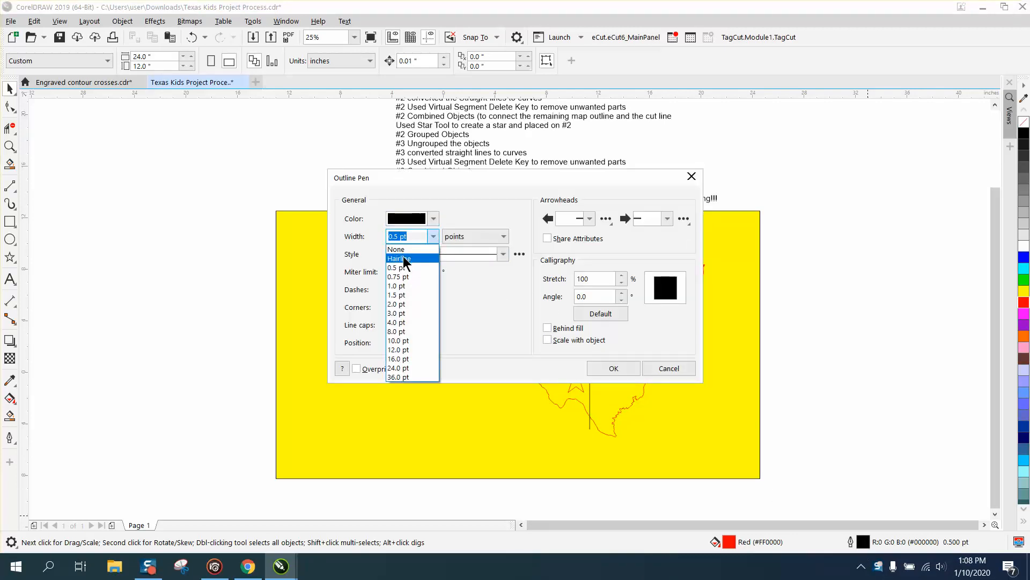
pyautogui.click(404, 258)
pyautogui.click(433, 218)
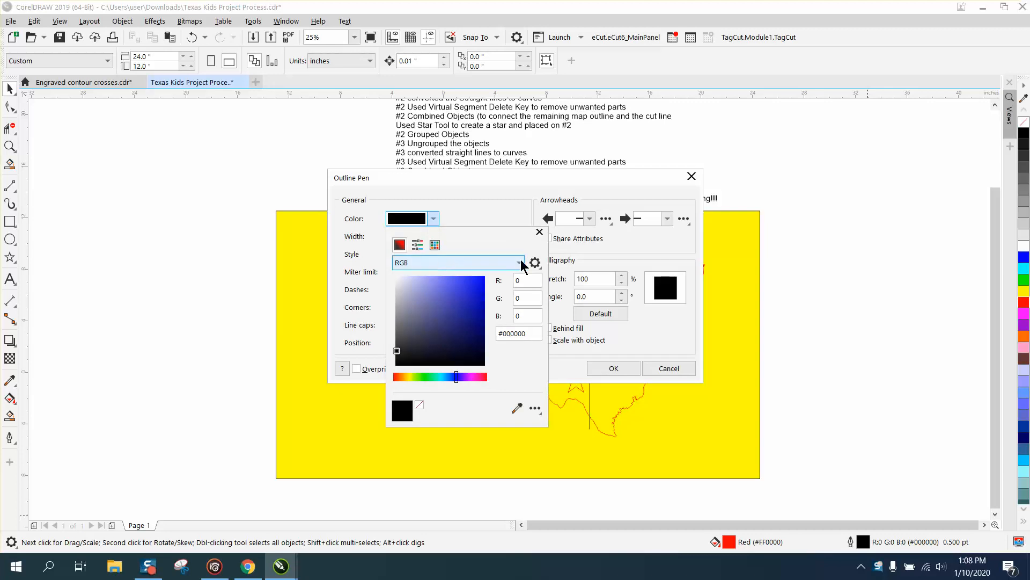
pyautogui.click(435, 245)
pyautogui.click(512, 298)
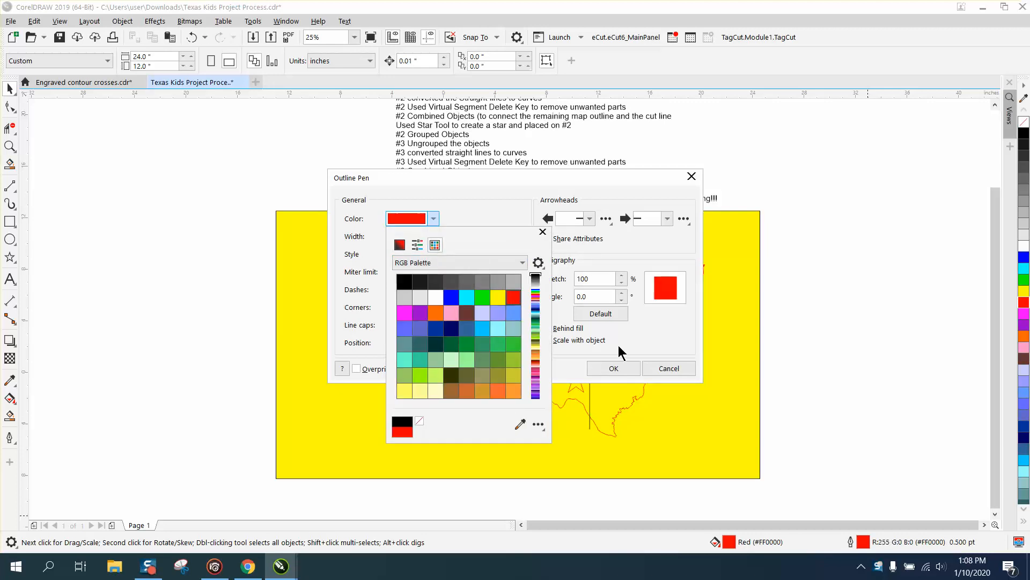
pyautogui.click(614, 368)
pyautogui.click(614, 368)
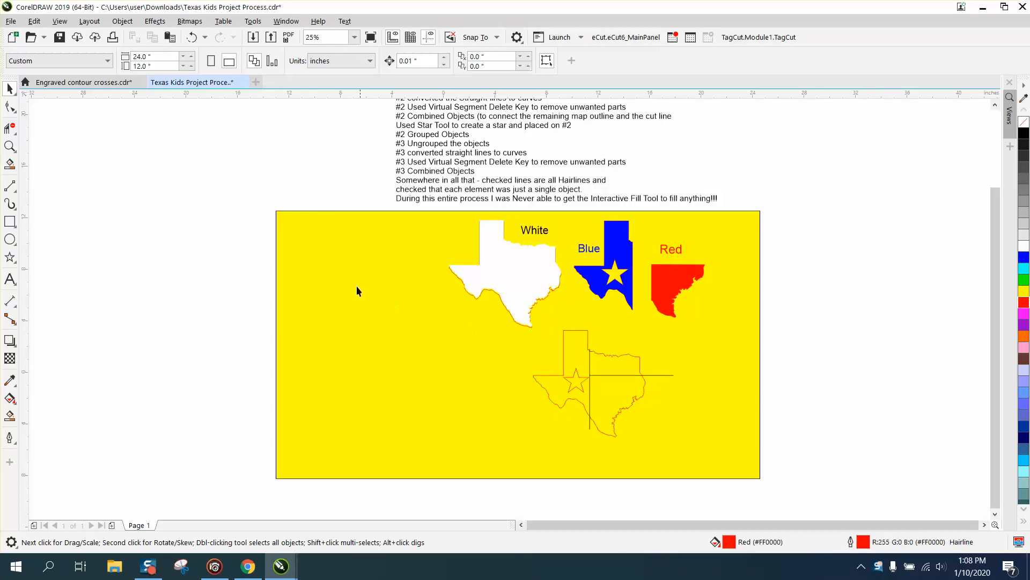
# Step: Draw a test rectangle about 12.4 by 4.25 inches across the yellow rectangle's left edge and delete it
pyautogui.click(9, 221)
pyautogui.moveTo(175, 254); pyautogui.dragTo(336, 309)
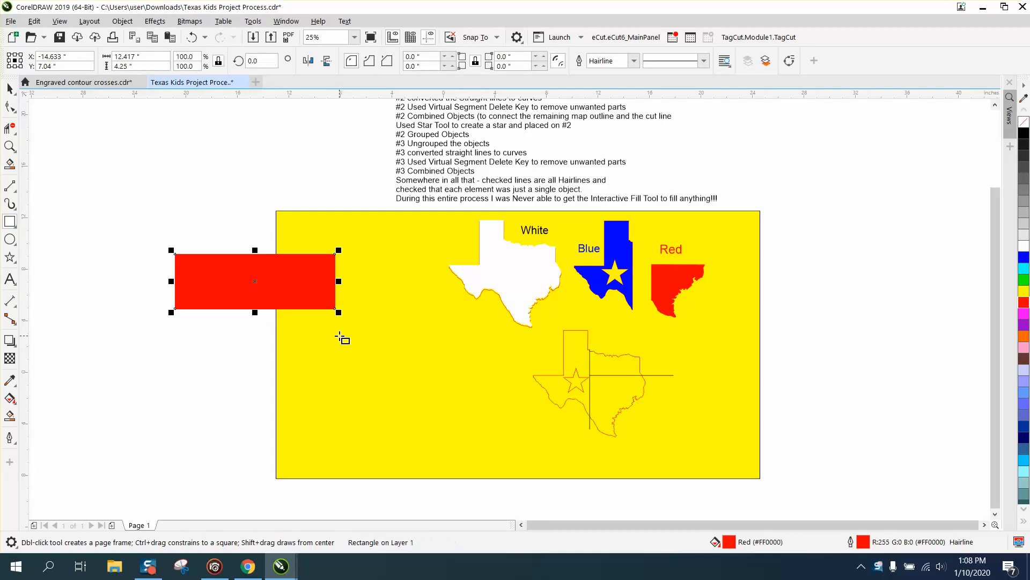
pyautogui.click(10, 88)
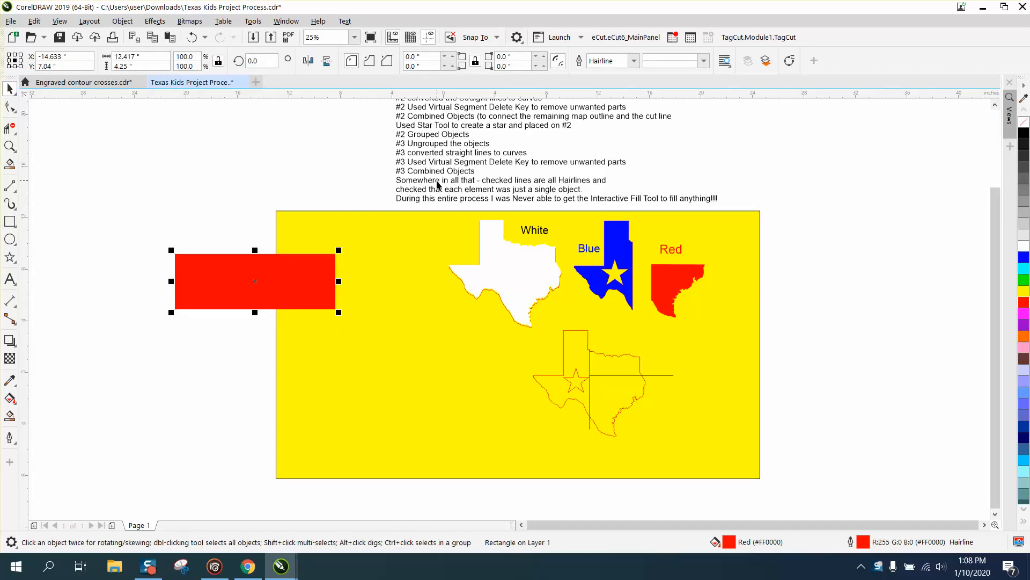
pyautogui.press('XF86Calculator')
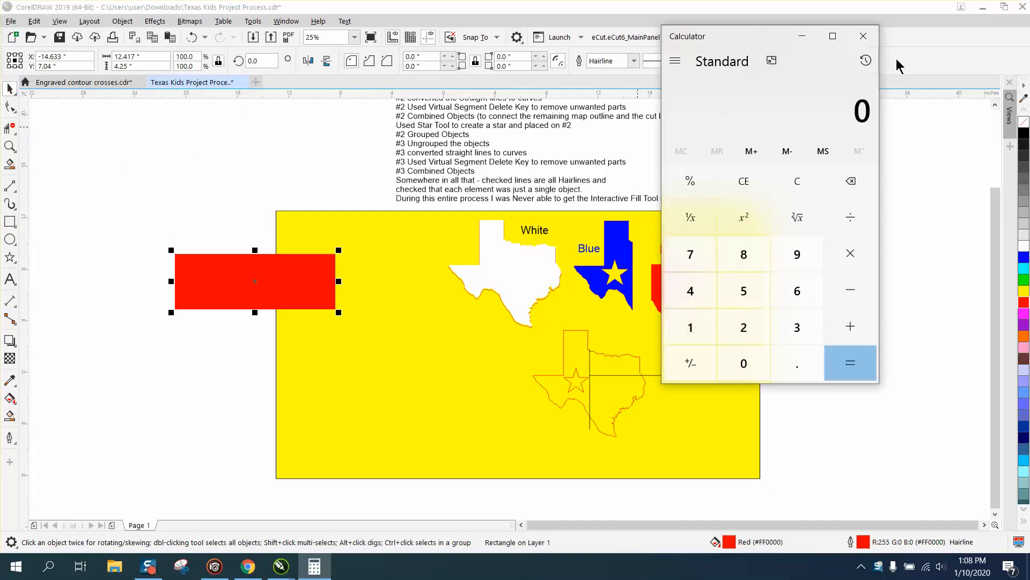
pyautogui.click(863, 36)
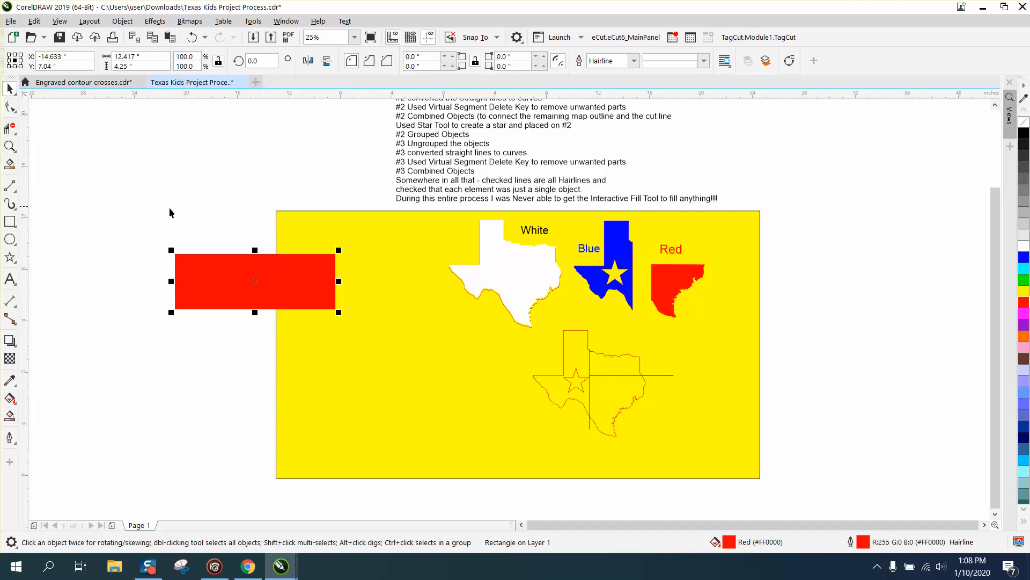
pyautogui.click(224, 273)
pyautogui.press('XF86Calculator')
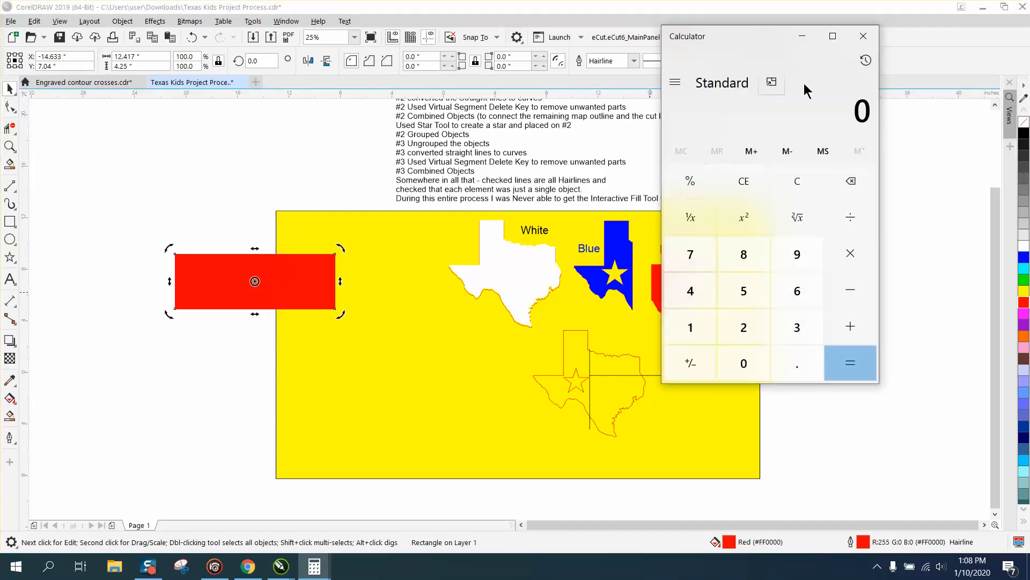
pyautogui.click(879, 36)
pyautogui.press('Delete')
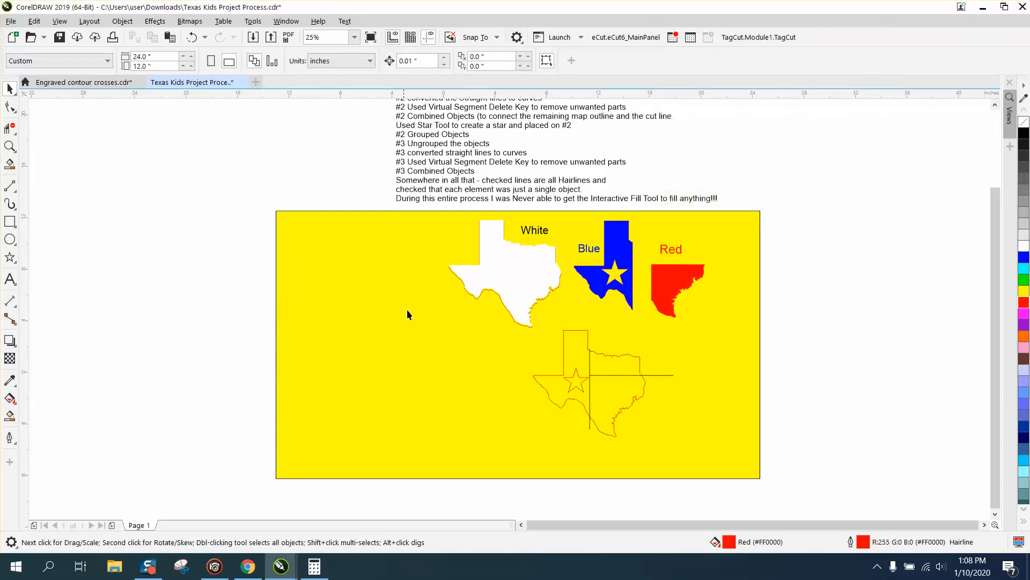
# Step: Set the default fill for new graphic objects to no fill
pyautogui.doubleClick(729, 542)
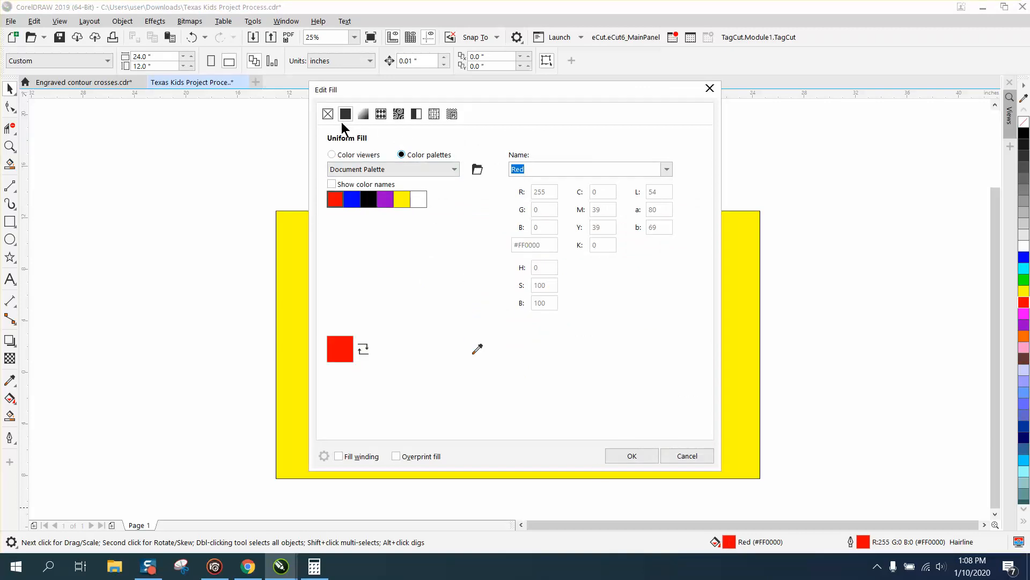
pyautogui.click(328, 113)
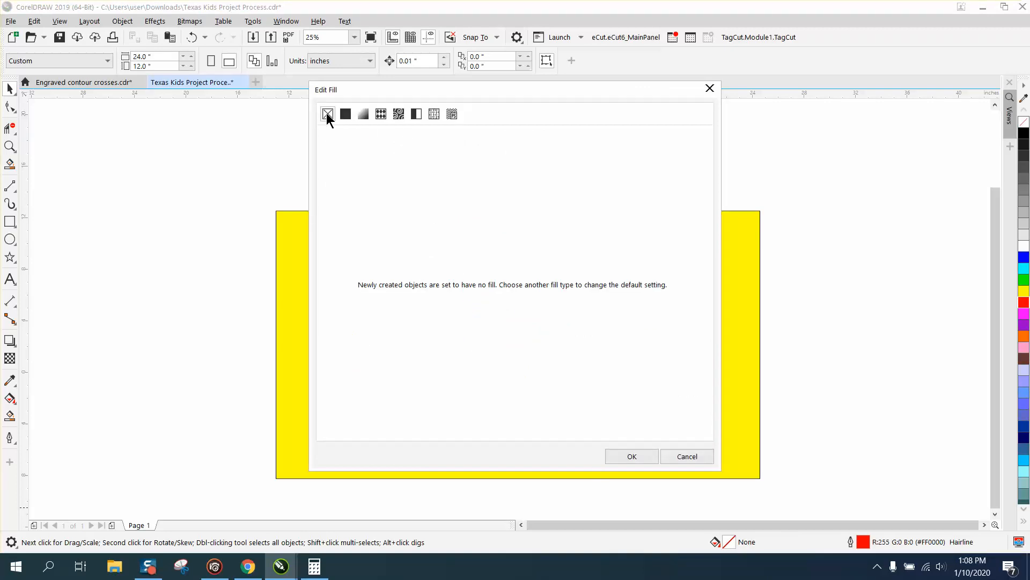
pyautogui.click(632, 456)
pyautogui.click(513, 355)
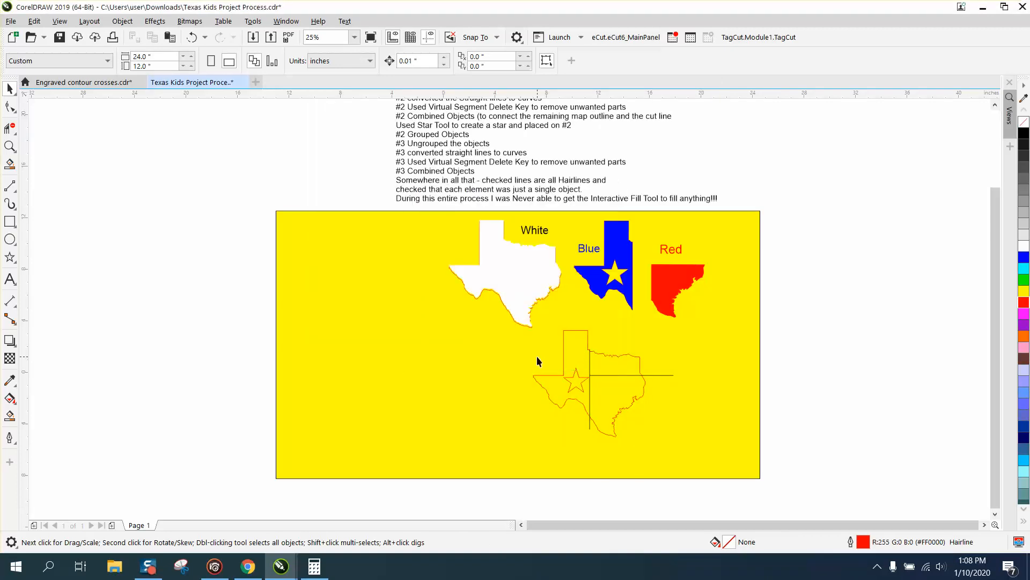
# Step: Draw a test rectangle about 6.4 by 4.5 inches with the new defaults and delete it
pyautogui.click(10, 221)
pyautogui.moveTo(257, 286); pyautogui.dragTo(339, 344)
pyautogui.press('Delete')
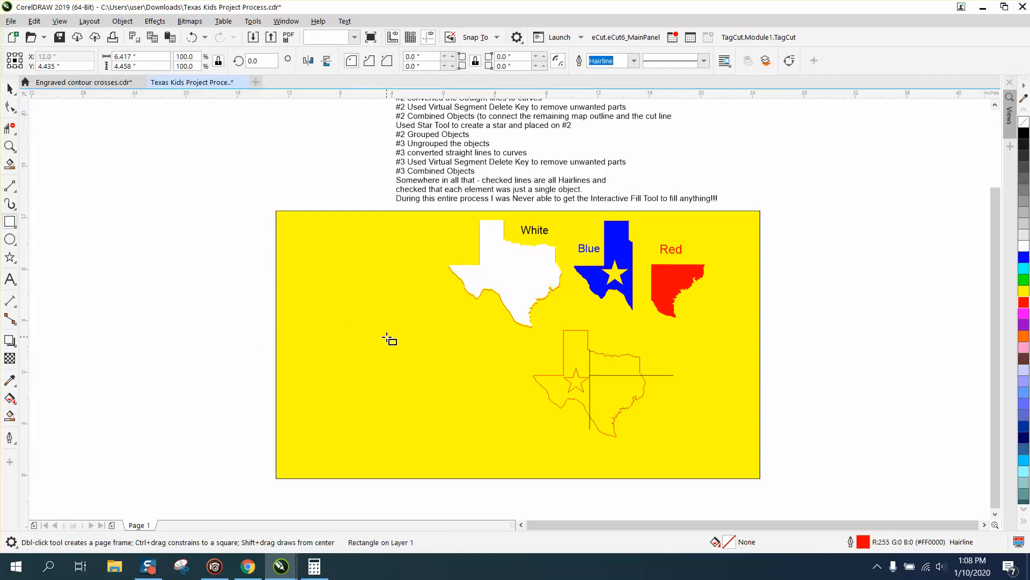
pyautogui.click(10, 89)
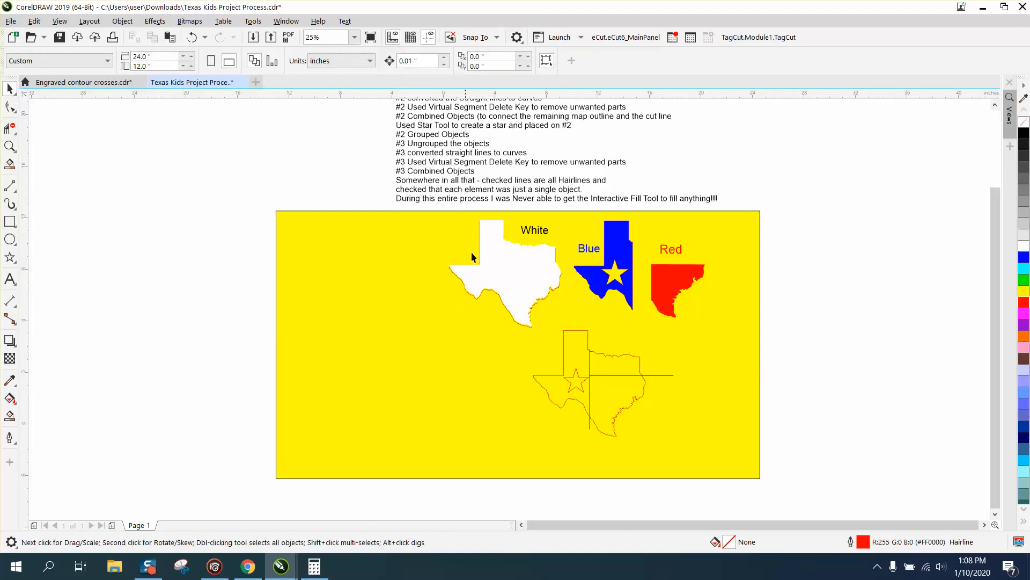
# Step: Place a copy of the white Texas shape to its lower left and give the copy no fill and a red hairline outline
pyautogui.click(517, 272)
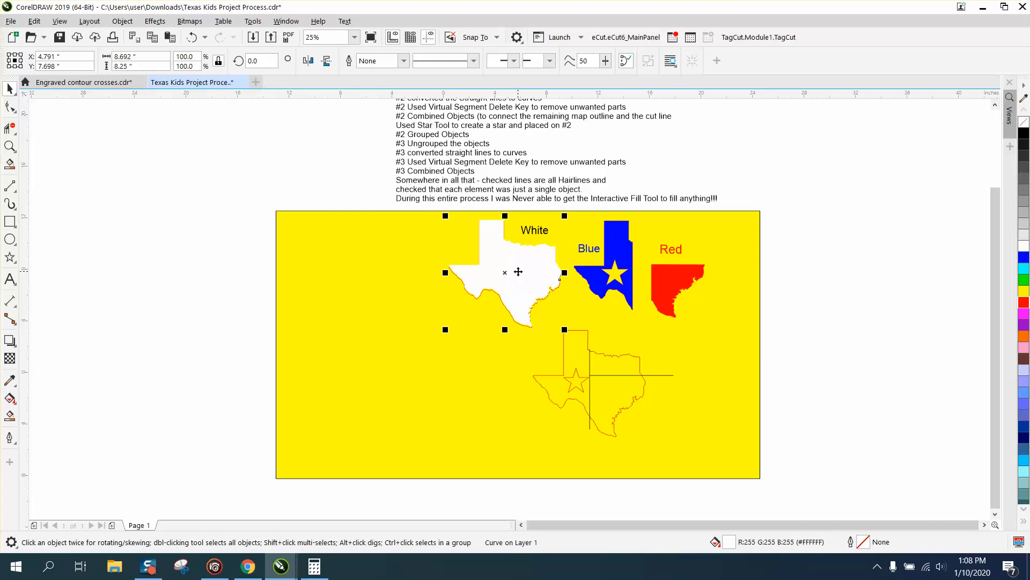
pyautogui.moveTo(518, 272); pyautogui.dragTo(397, 354)
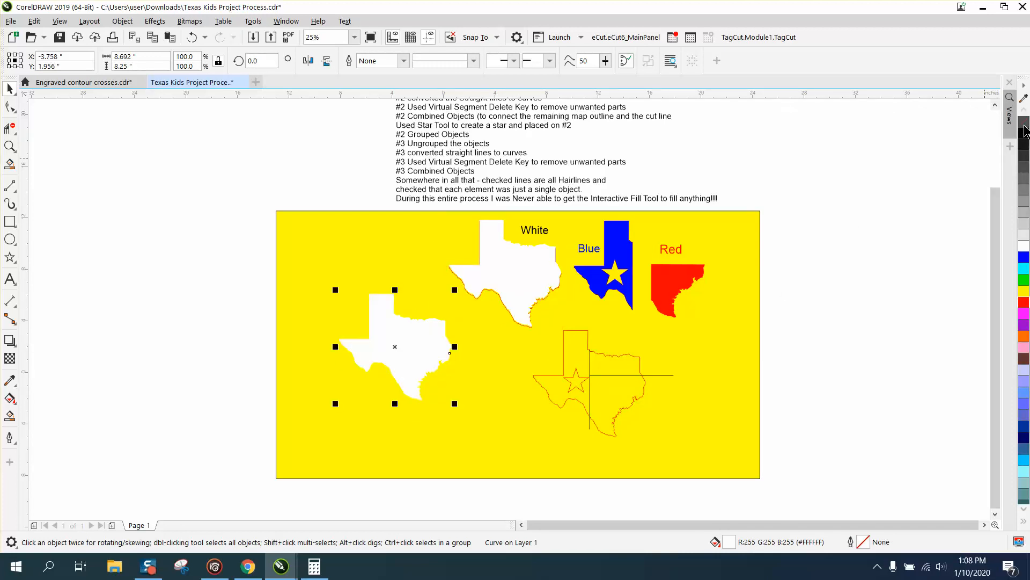
pyautogui.click(1024, 121)
pyautogui.rightClick(1024, 302)
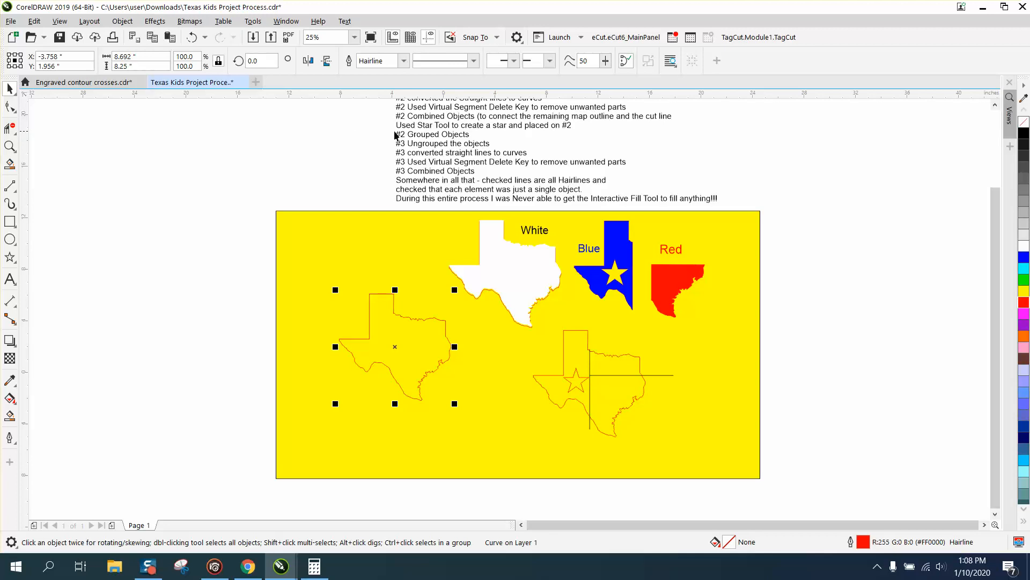
# Step: Draw a horizontal 2-point line about 10.3 inches from the copied Texas outline's western tip and a vertical one about 6.1 inches long down through the outline
pyautogui.click(10, 146)
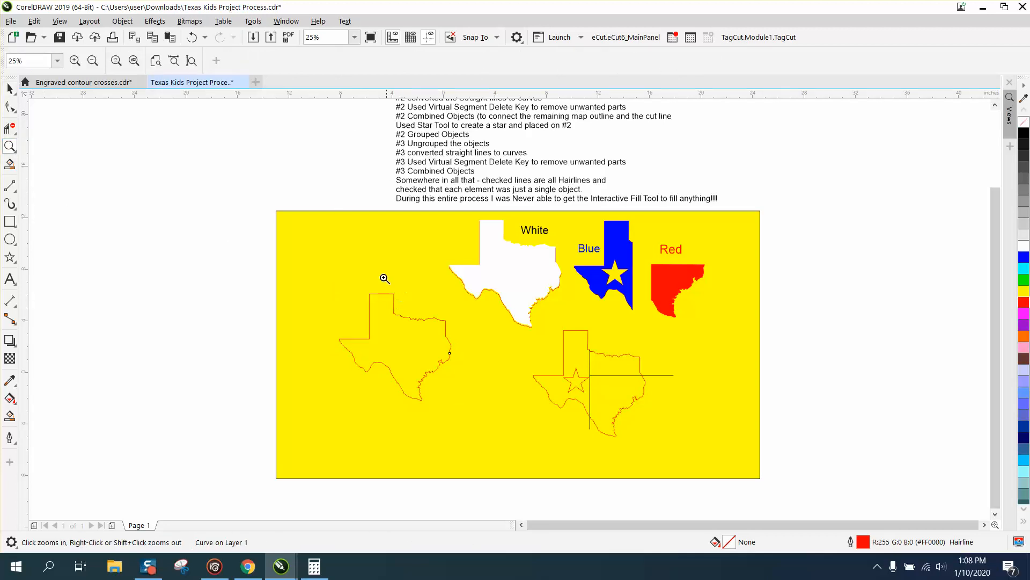
pyautogui.moveTo(292, 247); pyautogui.dragTo(750, 435)
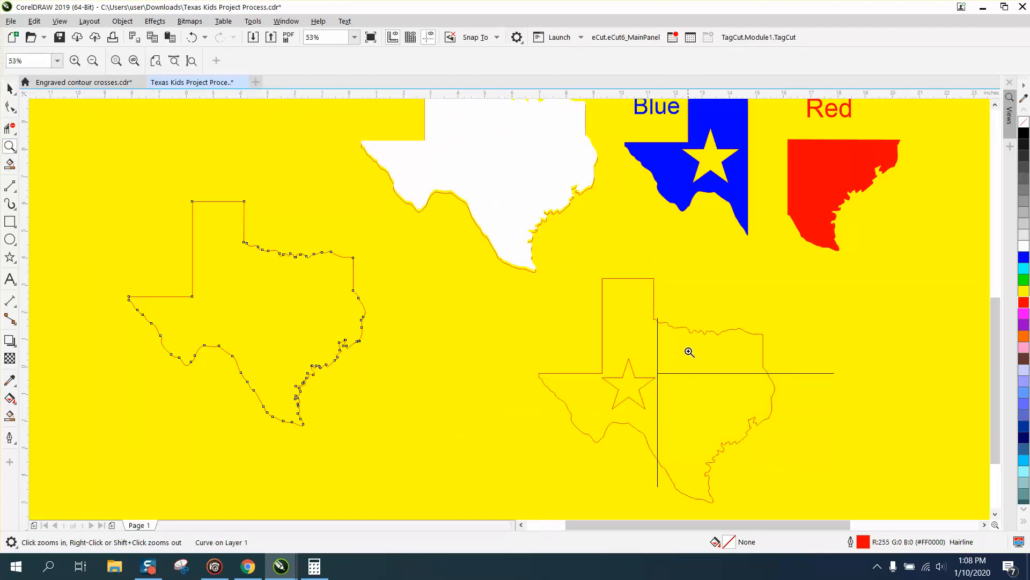
pyautogui.click(10, 186)
pyautogui.click(18, 191)
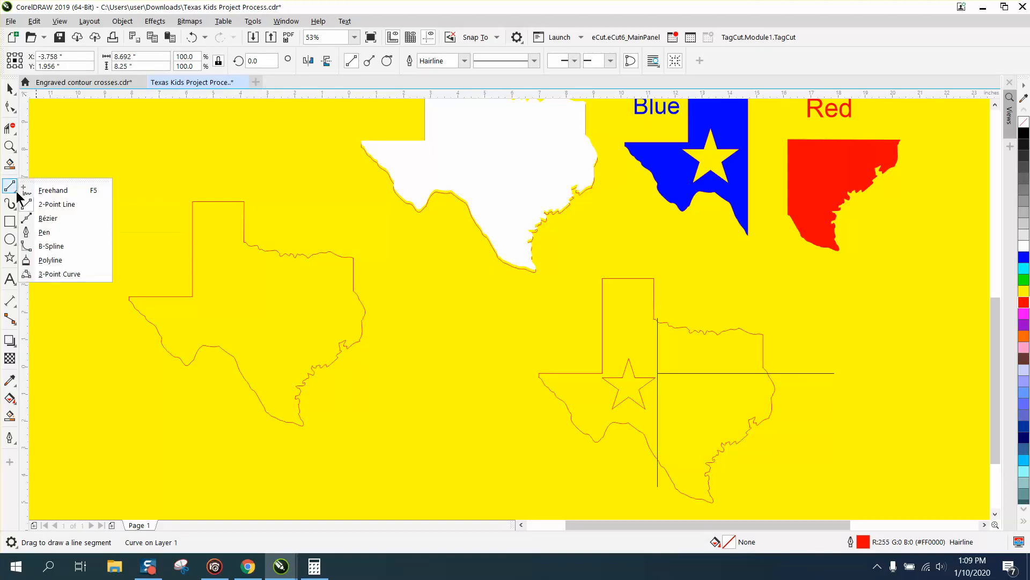
pyautogui.click(49, 203)
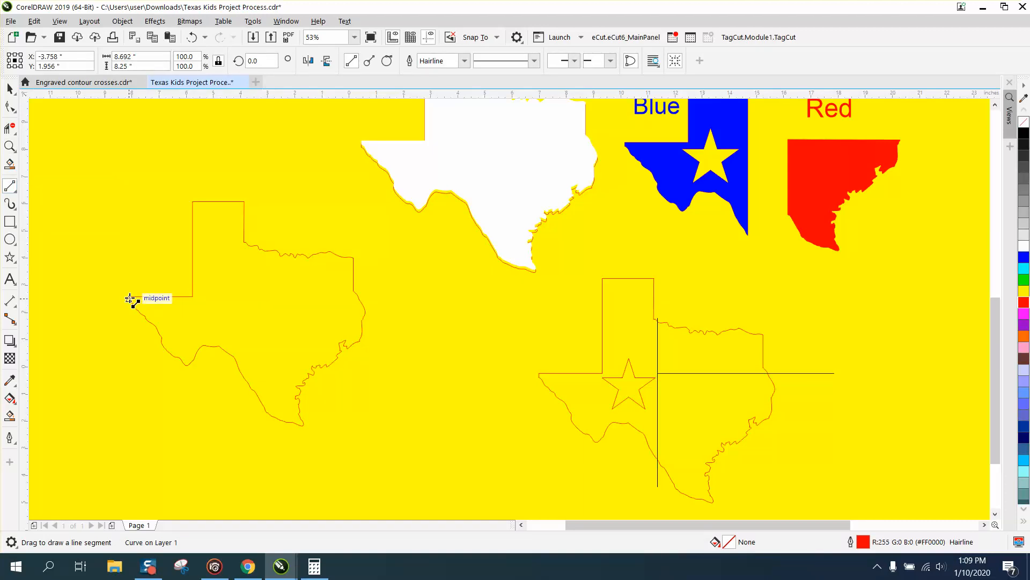
pyautogui.moveTo(130, 298); pyautogui.dragTo(473, 326)
pyautogui.press('Delete')
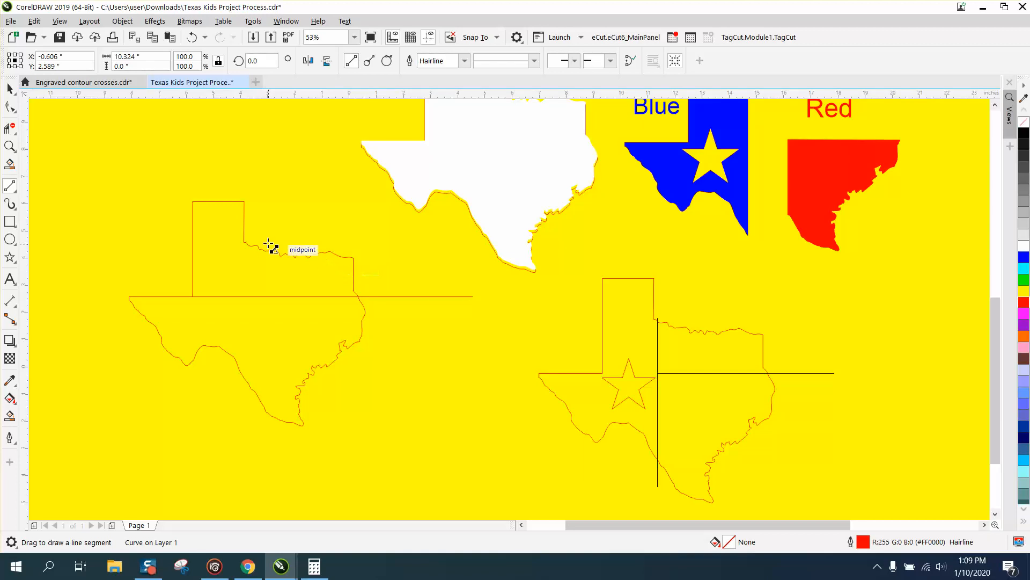
pyautogui.moveTo(251, 240); pyautogui.dragTo(250, 404)
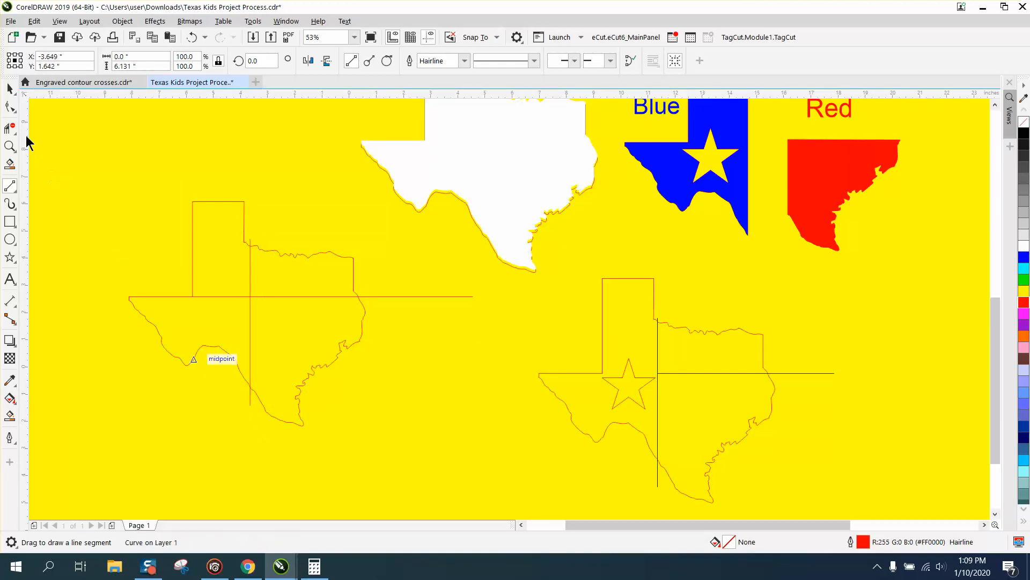
# Step: Remove the horizontal line's portion west of the vertical line with the Virtual Segment Delete tool
pyautogui.click(10, 128)
pyautogui.click(233, 295)
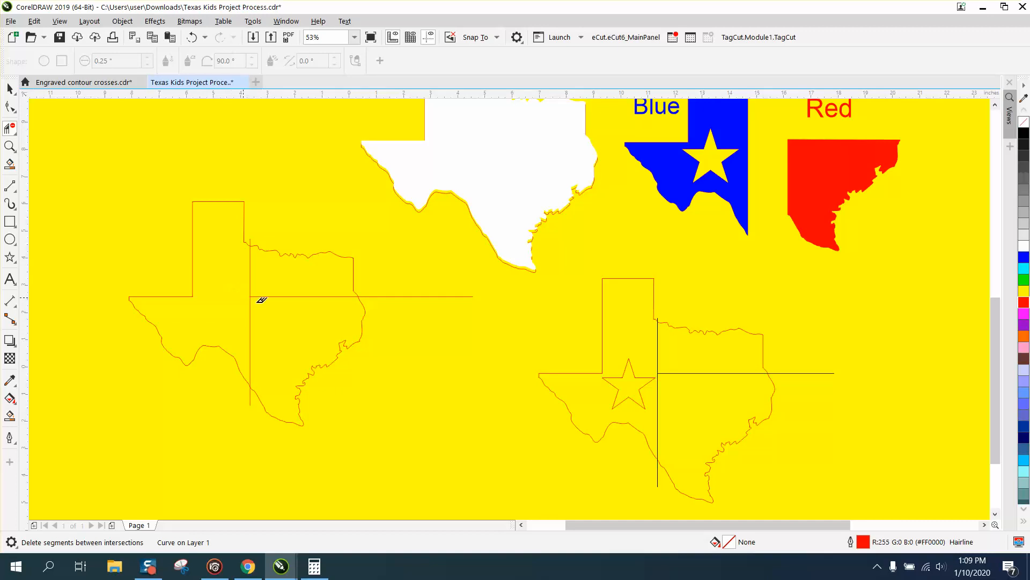
pyautogui.scroll(-3, 304, 311)
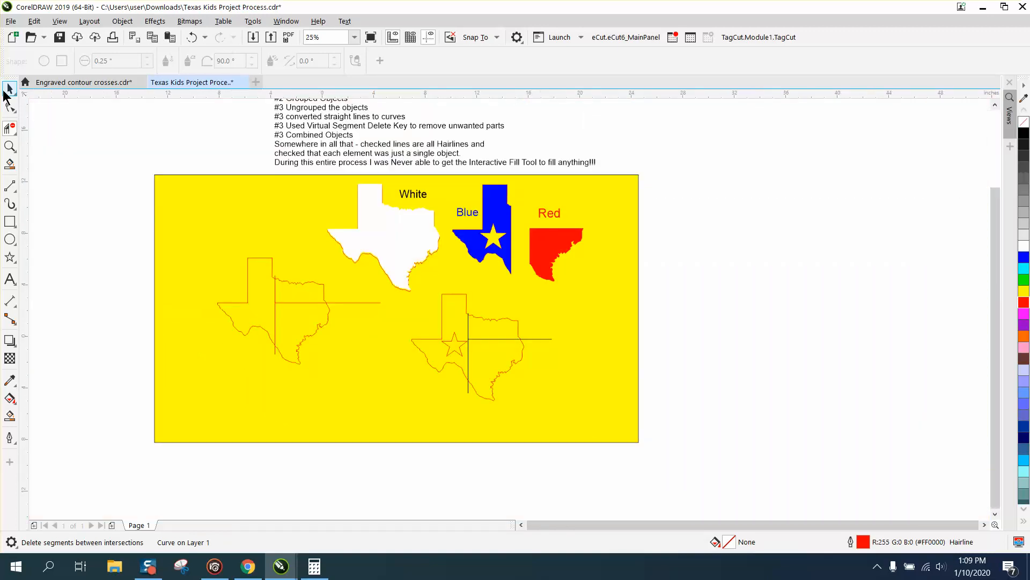
pyautogui.click(9, 91)
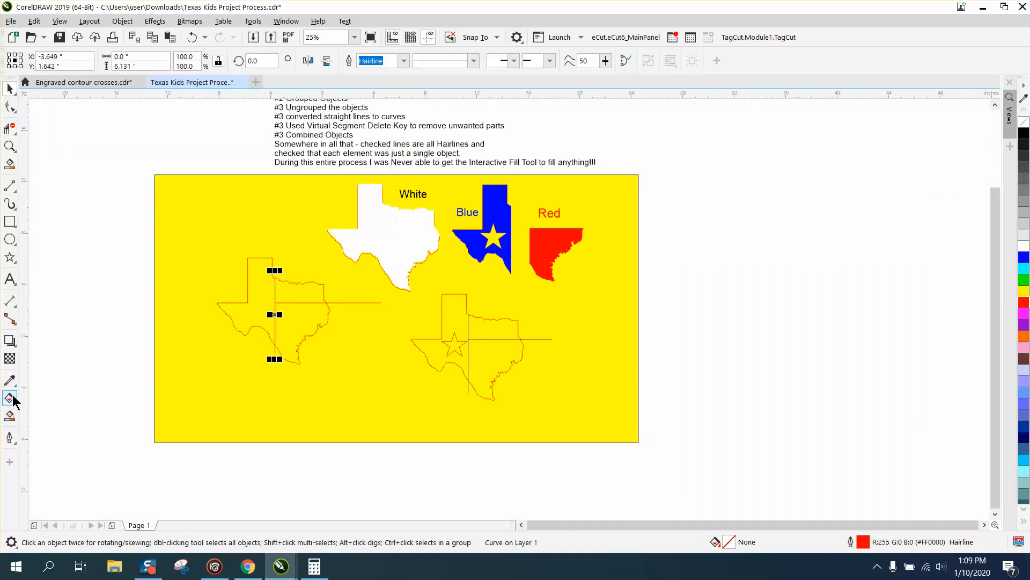
# Step: Draw a five-pointed star about 1.76 by 1.67 inches in the western section of the copied Texas outline
pyautogui.click(9, 418)
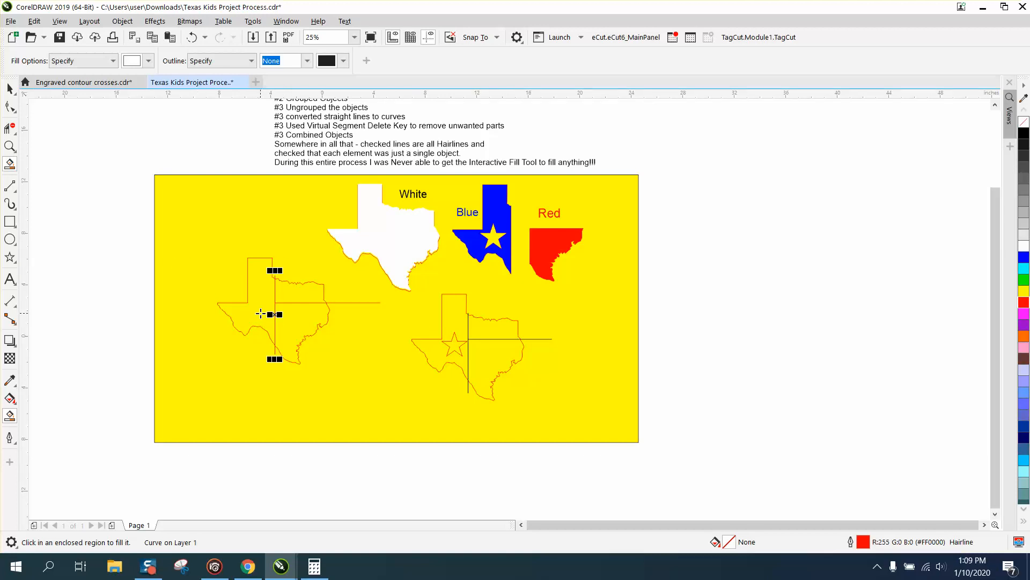
pyautogui.click(9, 146)
pyautogui.moveTo(129, 233); pyautogui.dragTo(497, 407)
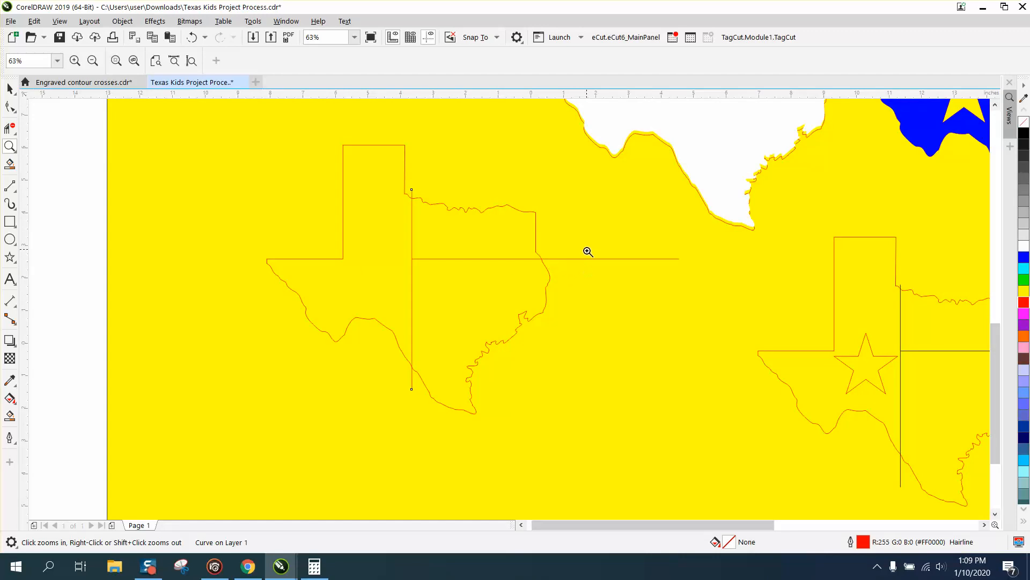
pyautogui.click(9, 257)
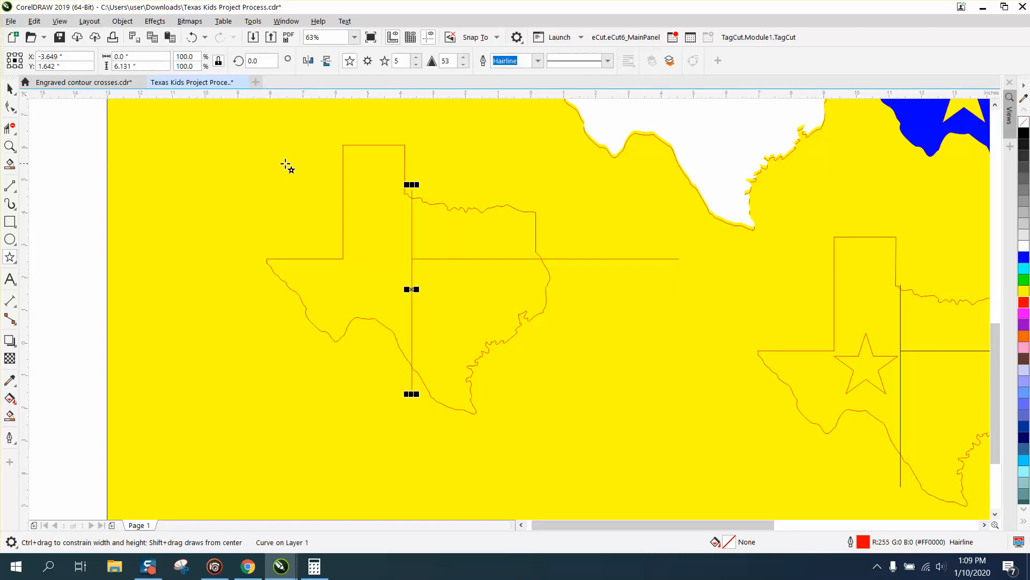
pyautogui.moveTo(285, 164)
pyautogui.mouseDown()
pyautogui.moveTo(230, 219)
pyautogui.moveTo(365, 292)
pyautogui.moveTo(378, 274)
pyautogui.mouseUp()
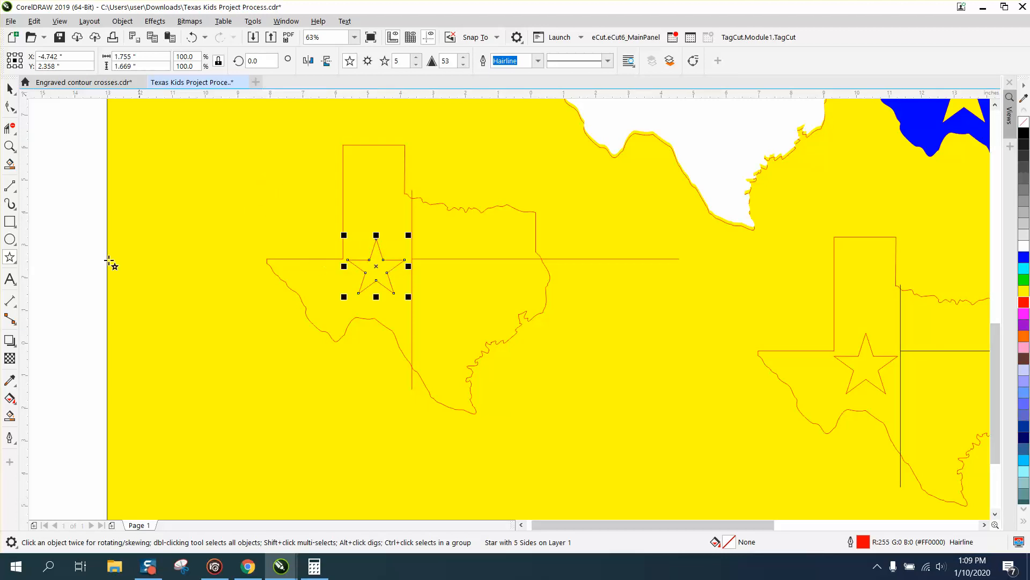
# Step: Smart Fill the western region around the star in the new Texas outline with blue and no outline
pyautogui.click(10, 399)
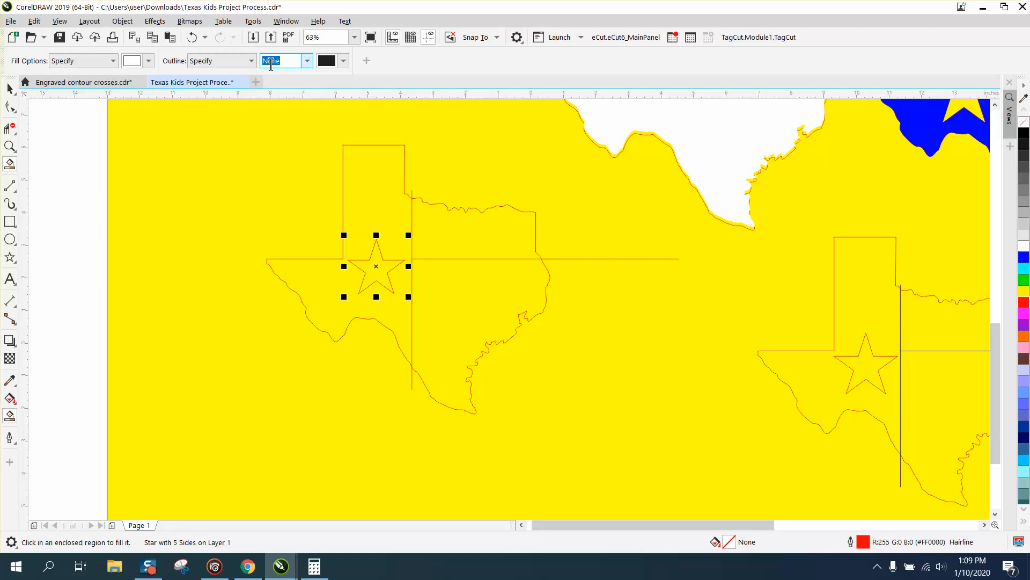
pyautogui.click(149, 60)
pyautogui.click(187, 138)
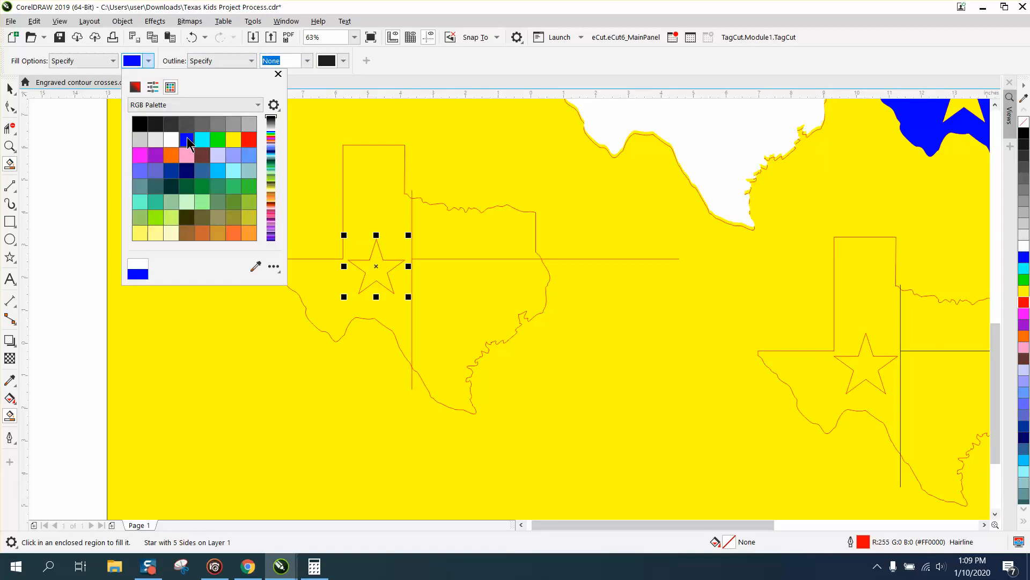
pyautogui.click(357, 206)
pyautogui.click(357, 206)
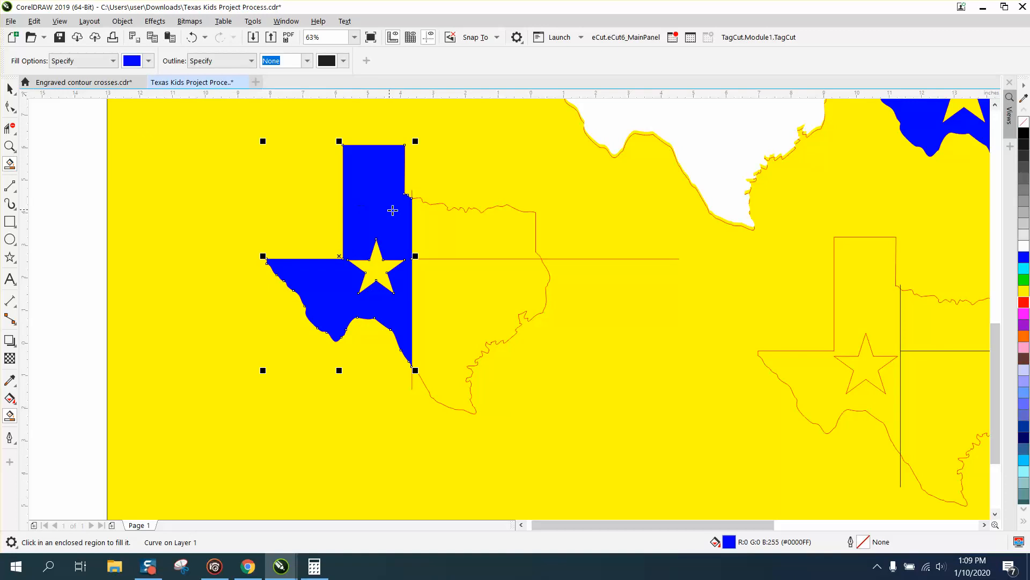
pyautogui.click(10, 89)
pyautogui.click(239, 120)
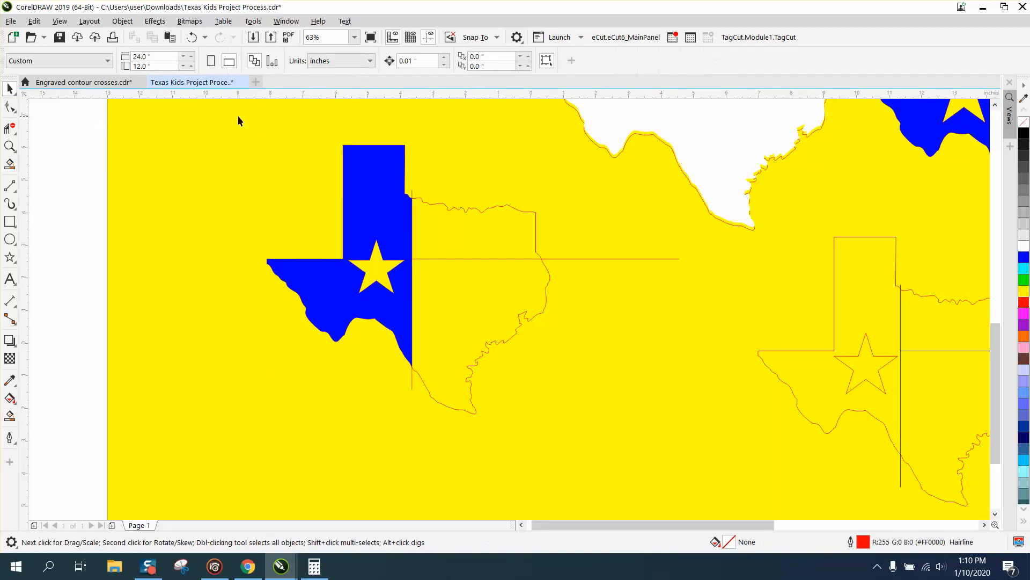
pyautogui.scroll(-2, 131, 166)
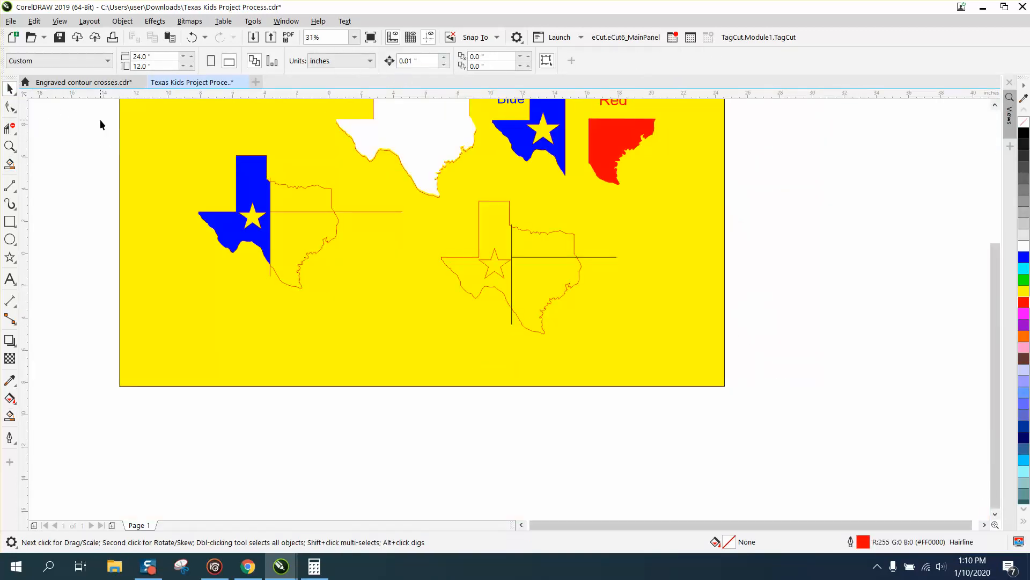
pyautogui.moveTo(368, 294); pyautogui.dragTo(346, 297)
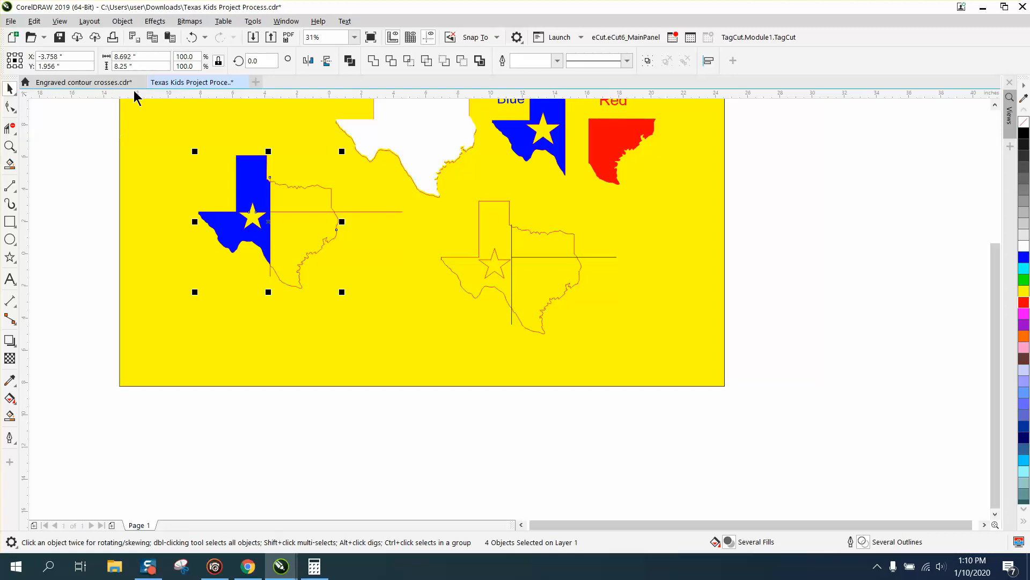
pyautogui.click(11, 106)
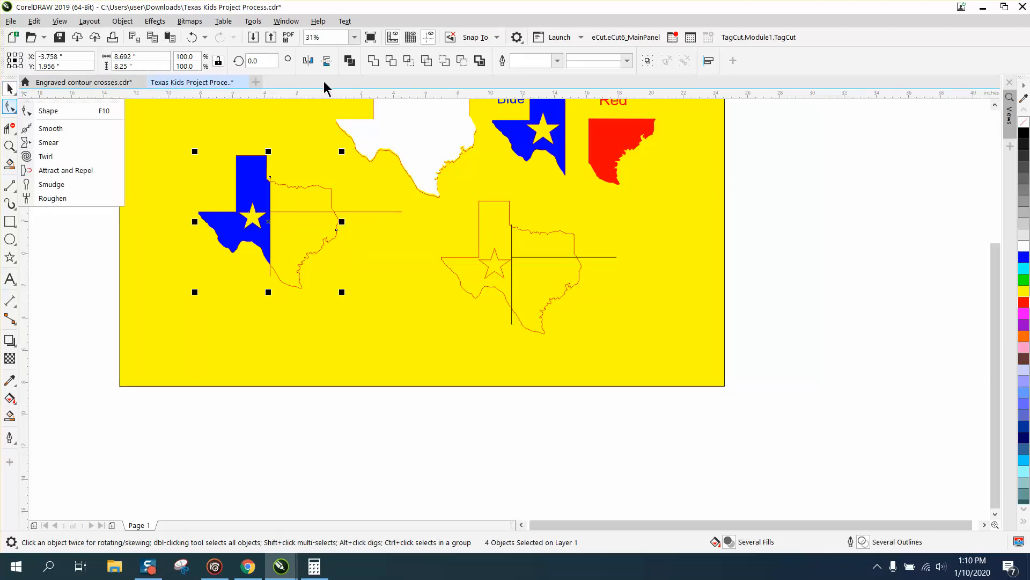
pyautogui.click(53, 198)
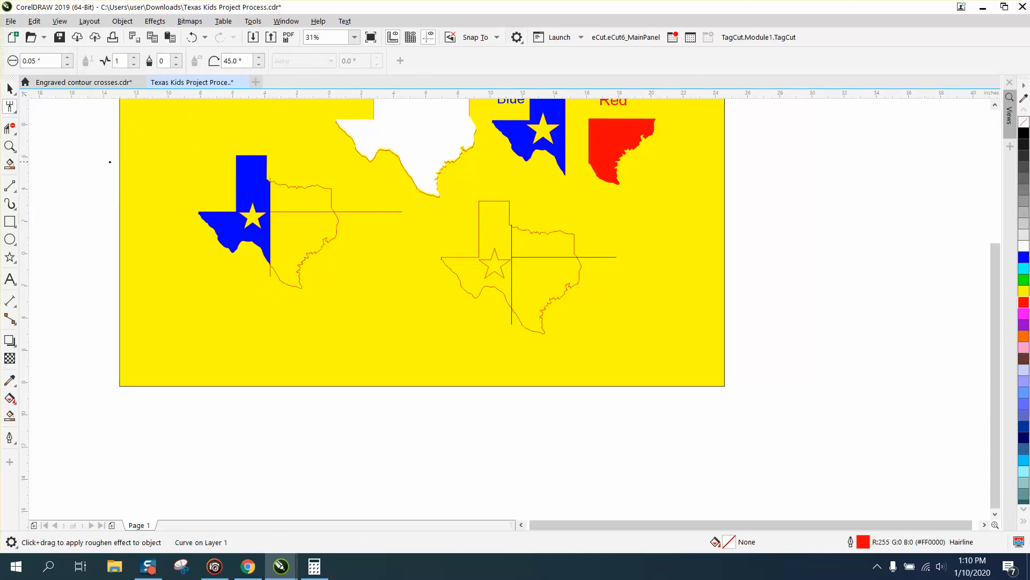
# Step: Set the nudge distance to 10 inches and nudge the blue western piece once to the left
pyautogui.click(8, 89)
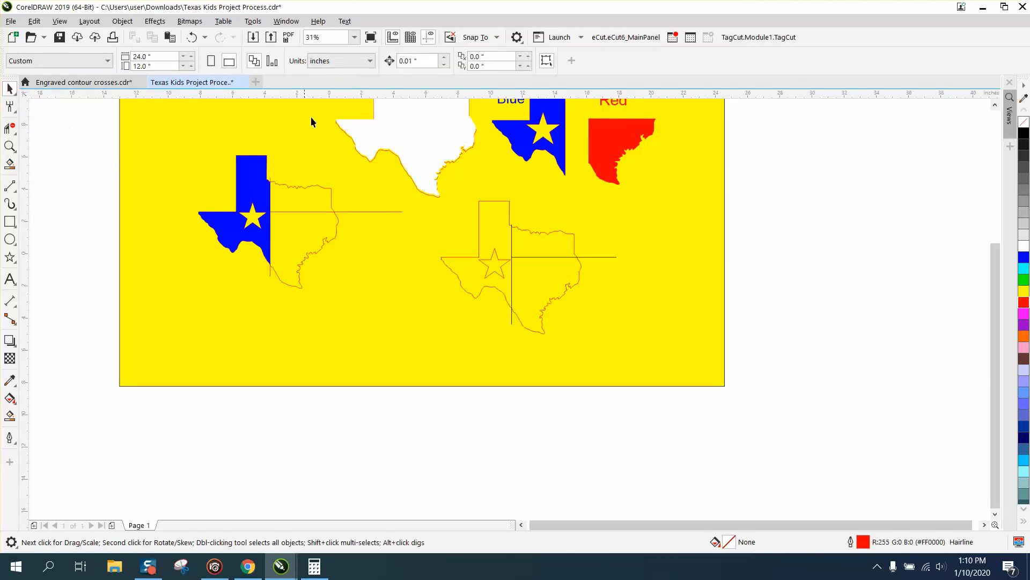
pyautogui.tripleClick(411, 64)
pyautogui.write('10')
pyautogui.click(248, 197)
pyautogui.press('Left')
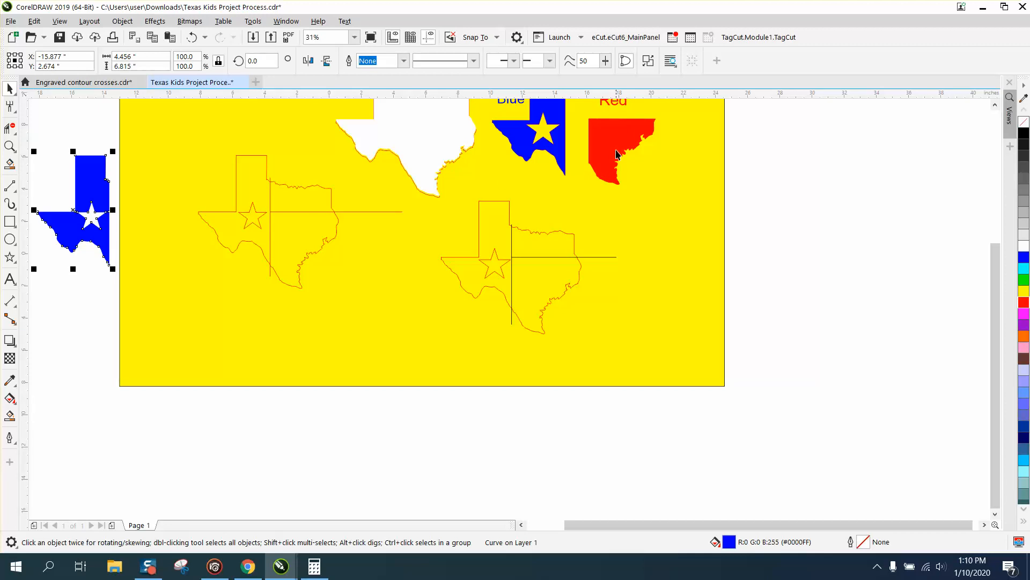
# Step: Smart Fill the southeastern region of the Texas outline with red and nudge the piece 10 inches left beside the blue one
pyautogui.click(12, 397)
pyautogui.click(11, 415)
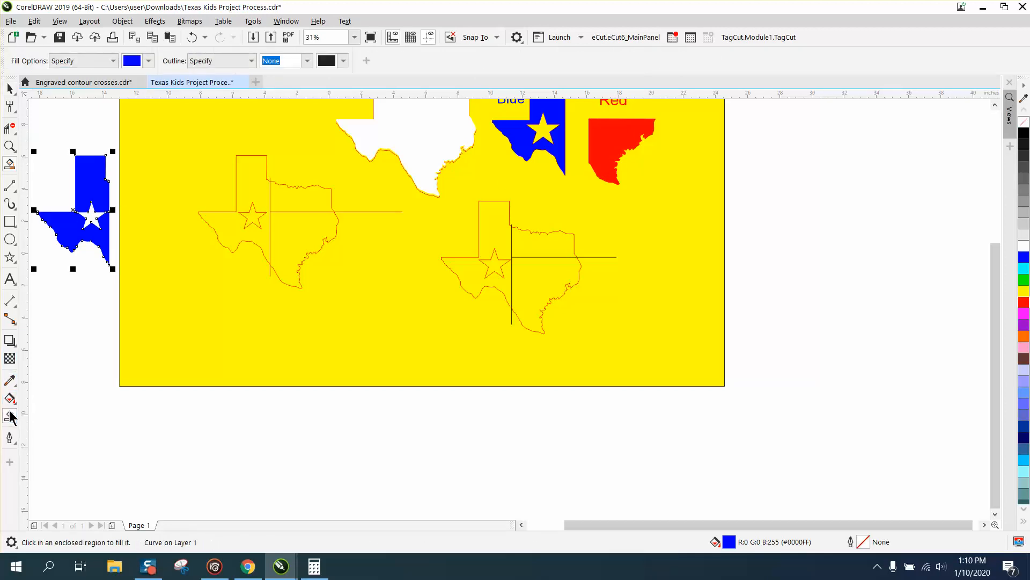
pyautogui.click(285, 237)
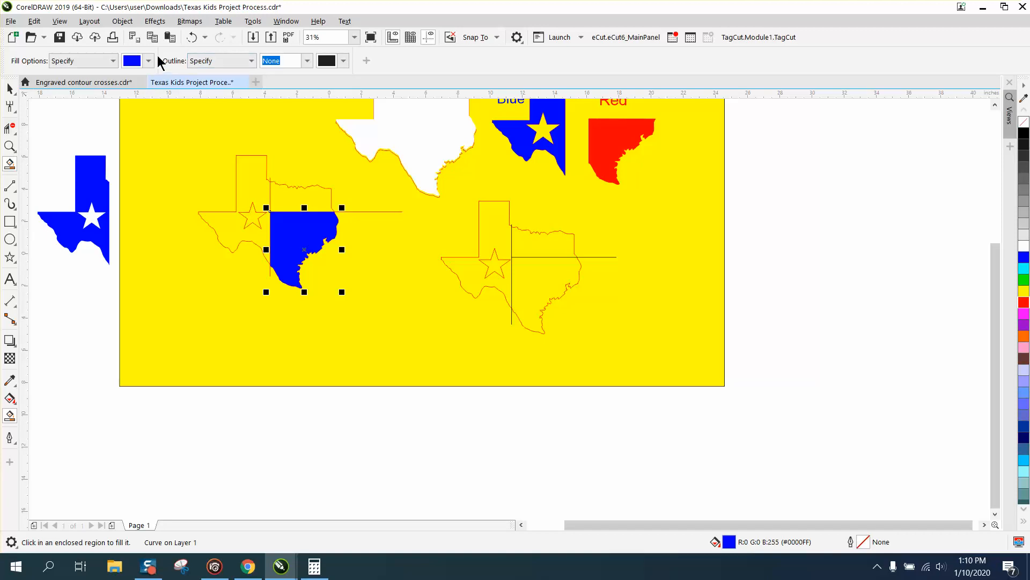
pyautogui.click(193, 37)
pyautogui.click(148, 61)
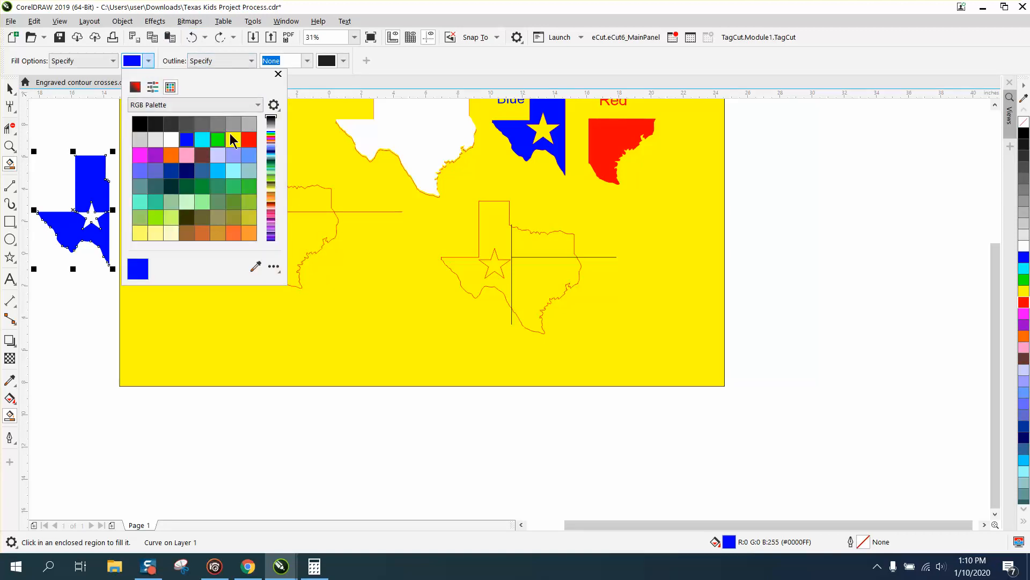
pyautogui.click(249, 139)
pyautogui.click(303, 236)
pyautogui.click(303, 237)
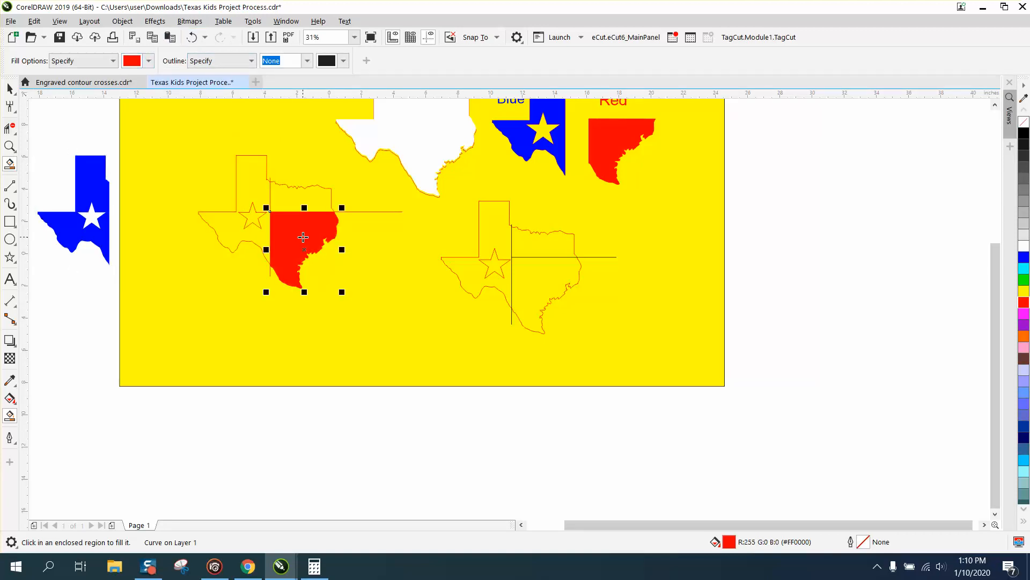
pyautogui.press('Left')
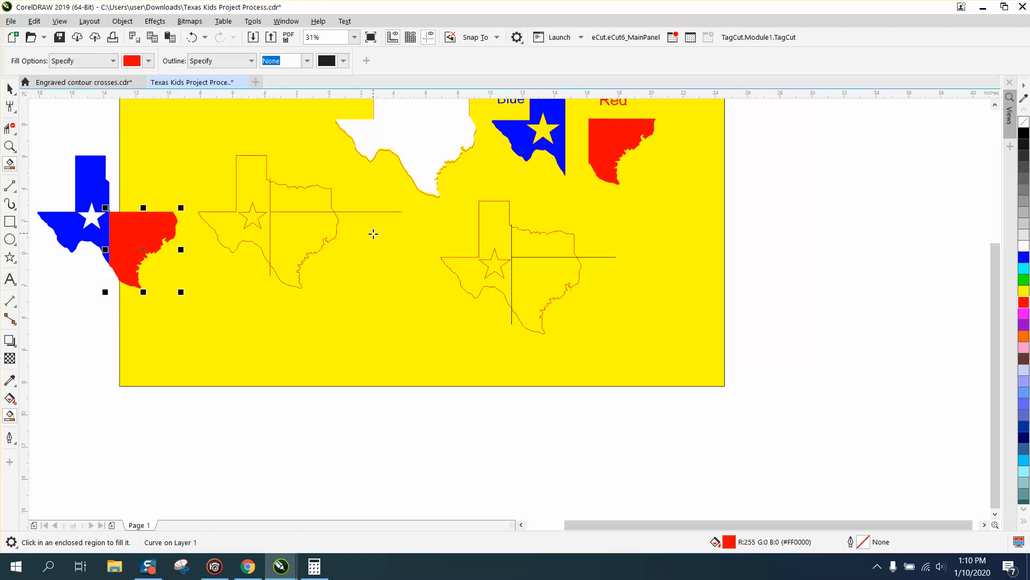
# Step: Smart Fill the northeastern region of the Texas outline with white and nudge the piece 10 inches left to complete the map
pyautogui.scroll(-2, 373, 234)
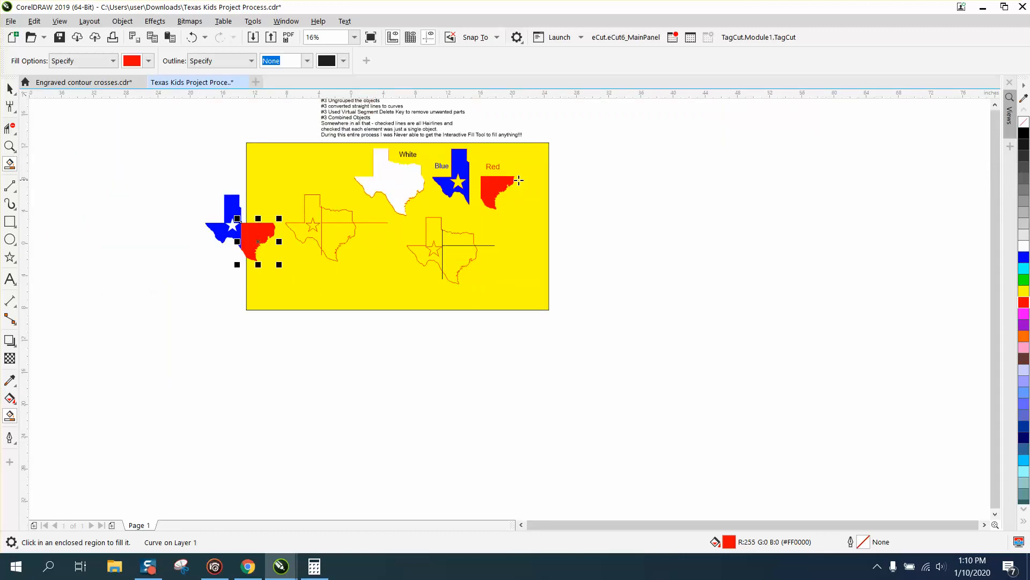
pyautogui.click(7, 150)
pyautogui.moveTo(186, 177); pyautogui.dragTo(476, 294)
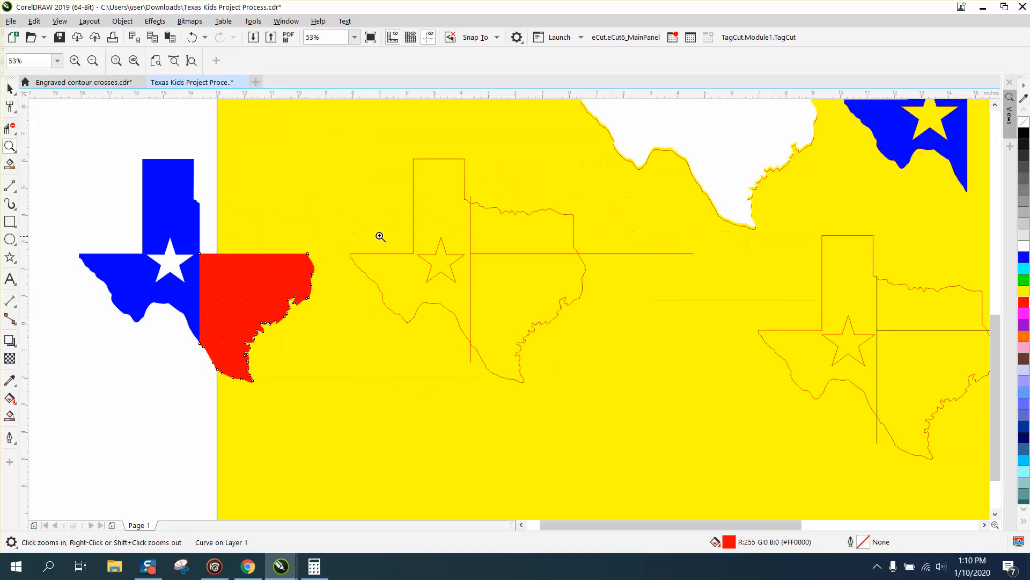
pyautogui.click(9, 414)
pyautogui.click(508, 232)
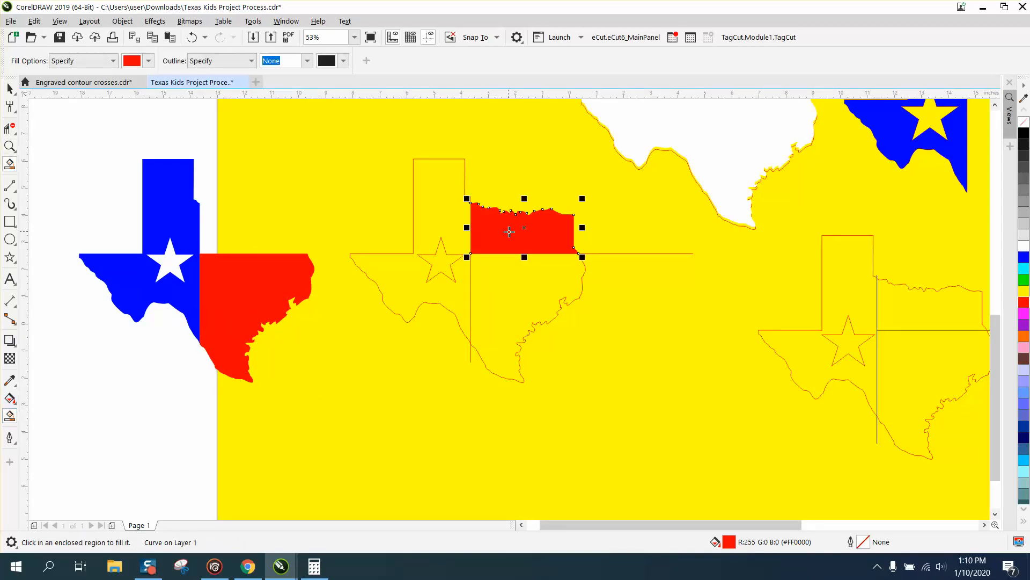
pyautogui.click(193, 38)
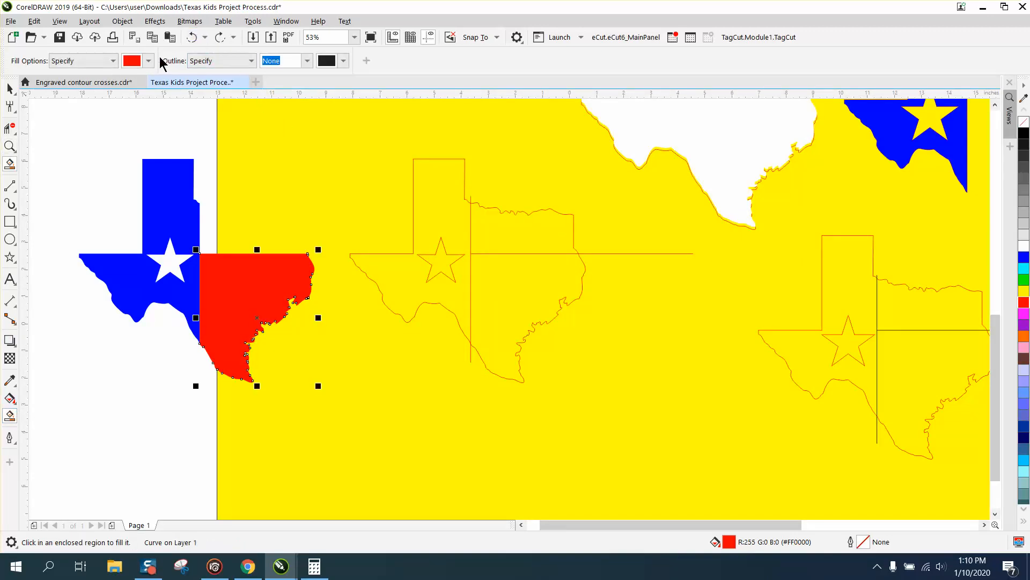
pyautogui.click(149, 60)
pyautogui.click(171, 140)
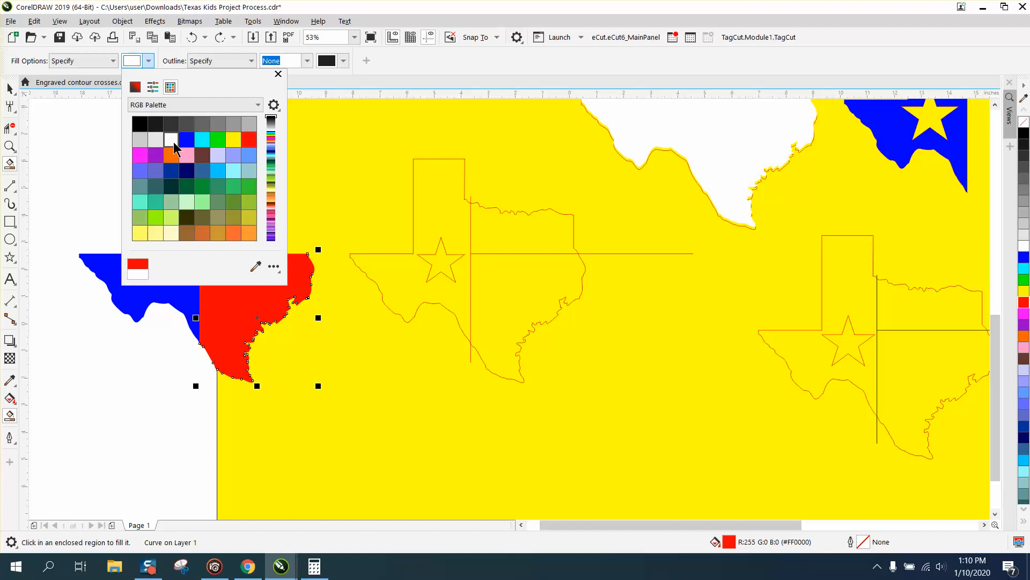
pyautogui.click(495, 239)
pyautogui.click(500, 237)
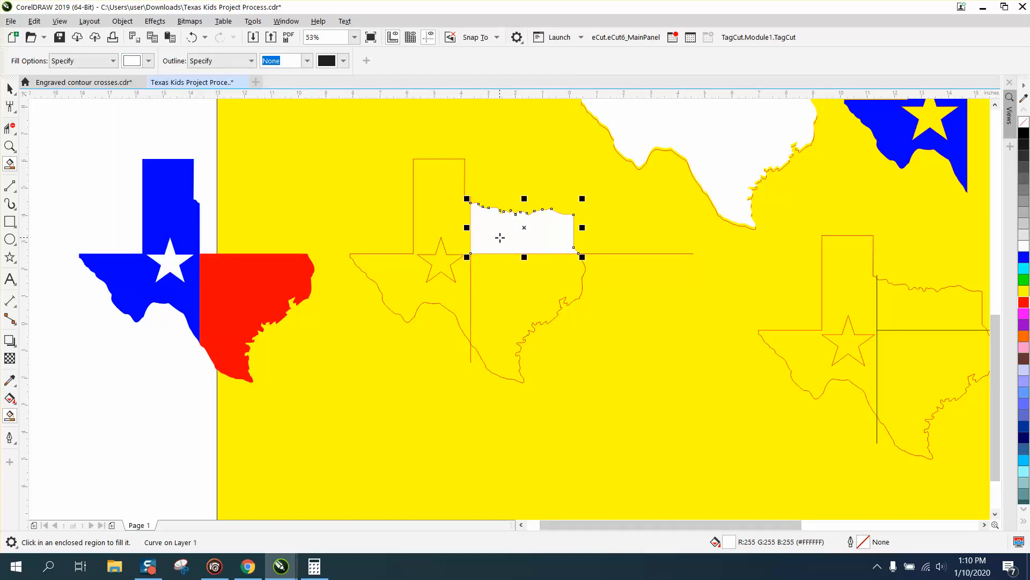
pyautogui.press('Left')
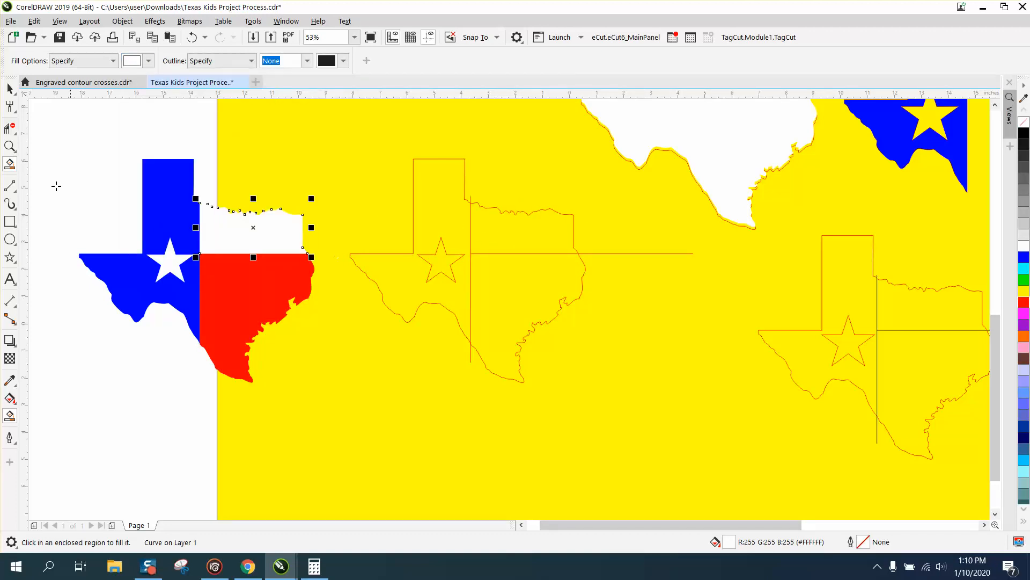
# Step: Give all three pieces of the filled Texas map a black hairline outline
pyautogui.click(10, 88)
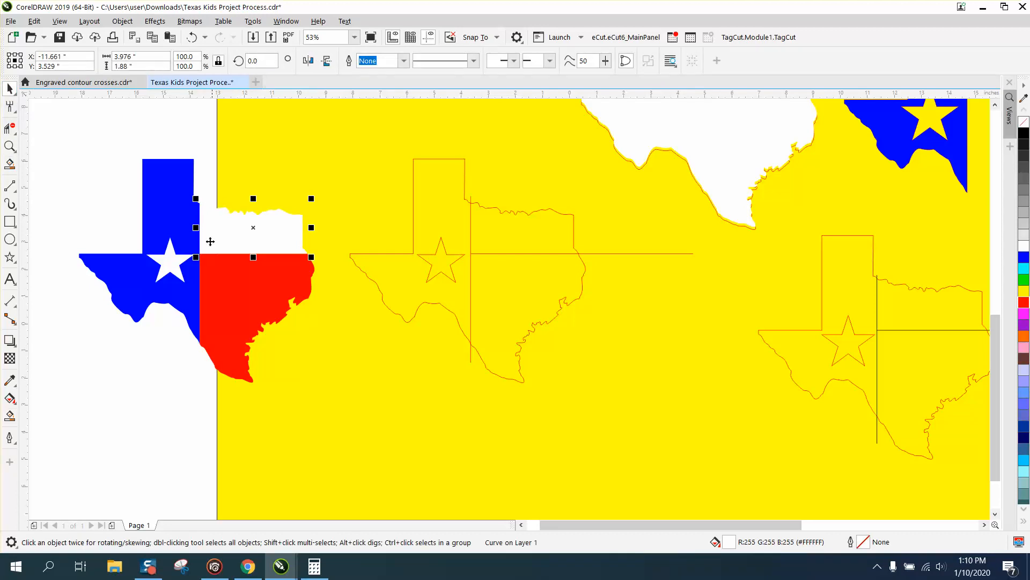
pyautogui.click(95, 154)
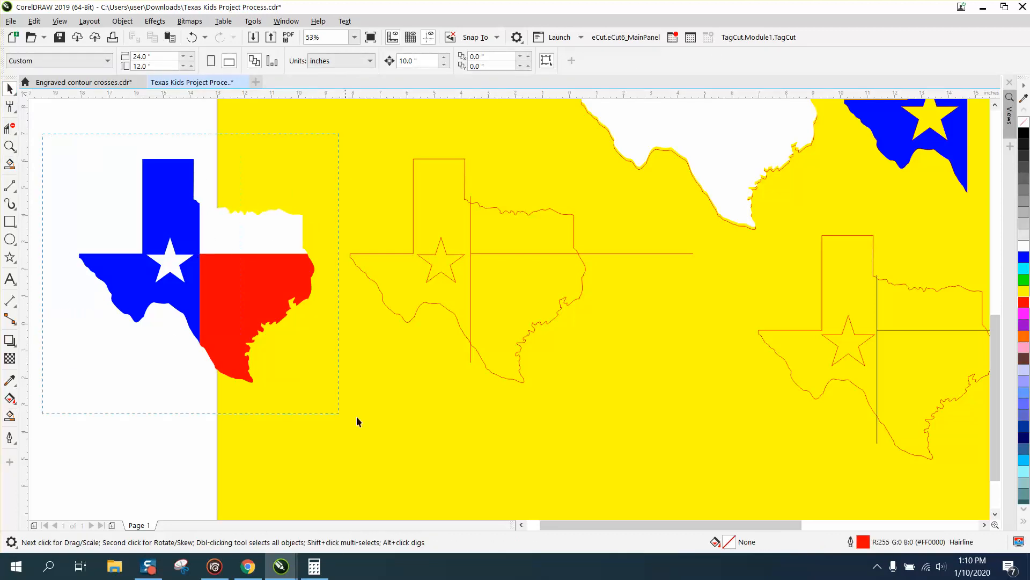
pyautogui.moveTo(356, 416); pyautogui.dragTo(388, 423)
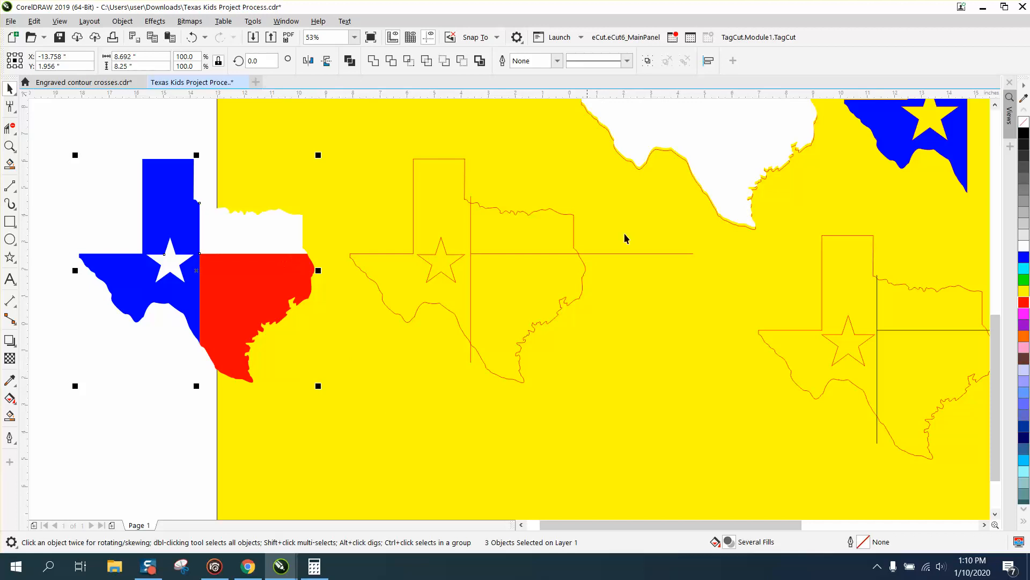
pyautogui.rightClick(1024, 133)
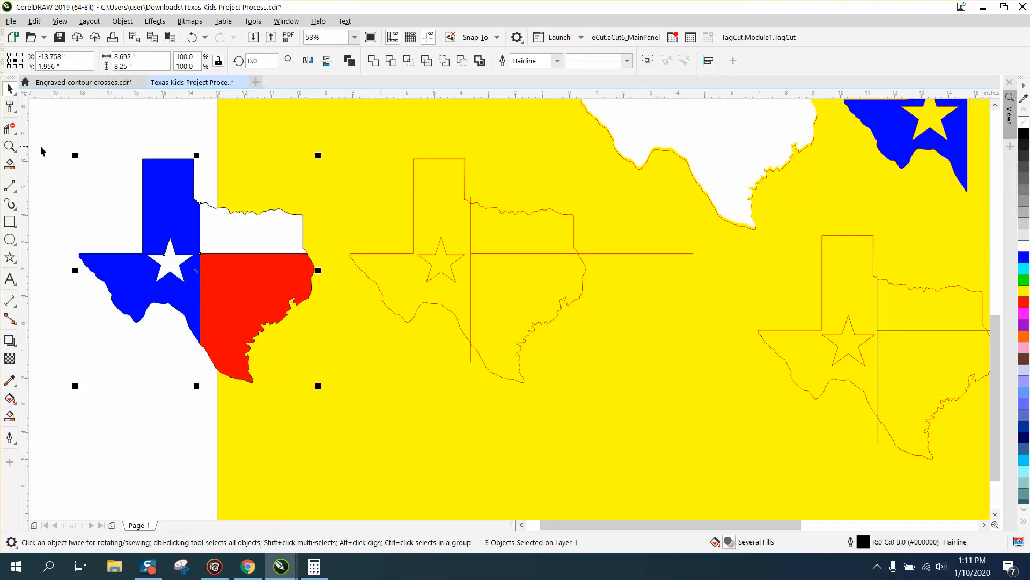
# Step: Set the outline width of the three filled map pieces to 1.5 pt
pyautogui.click(10, 146)
pyautogui.moveTo(67, 154); pyautogui.dragTo(449, 421)
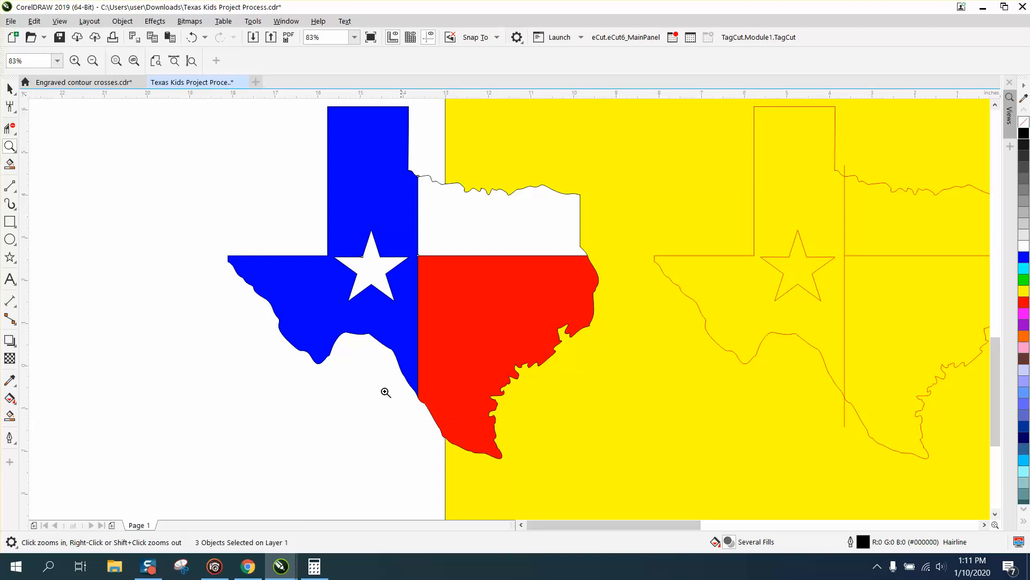
pyautogui.click(9, 89)
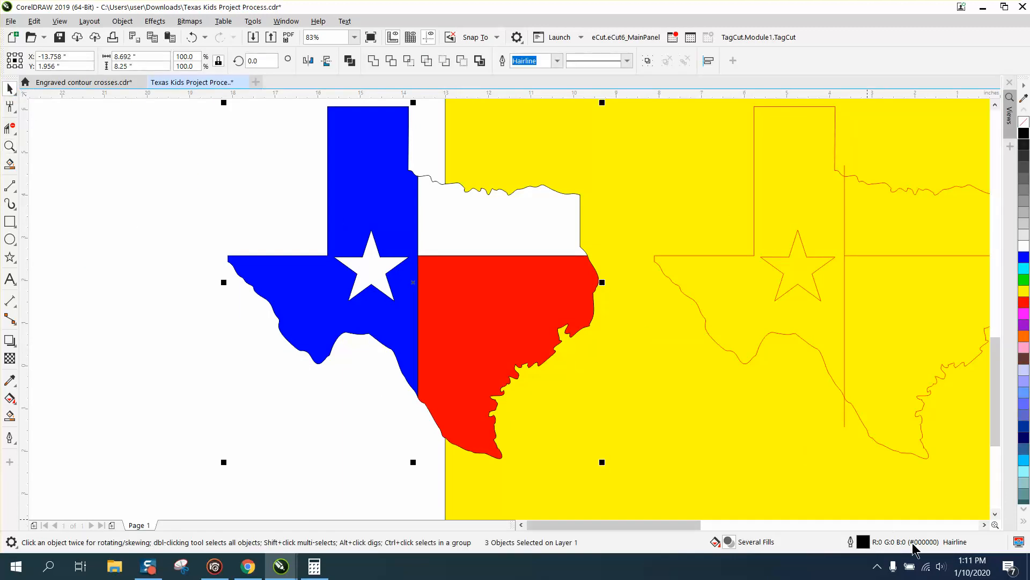
pyautogui.doubleClick(863, 542)
pyautogui.click(435, 237)
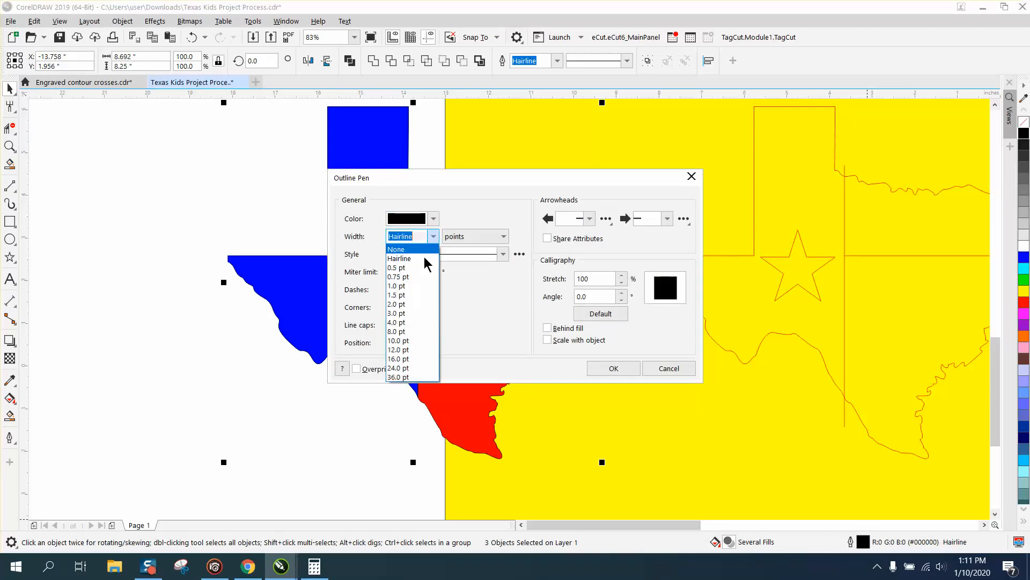
pyautogui.click(416, 291)
pyautogui.click(614, 368)
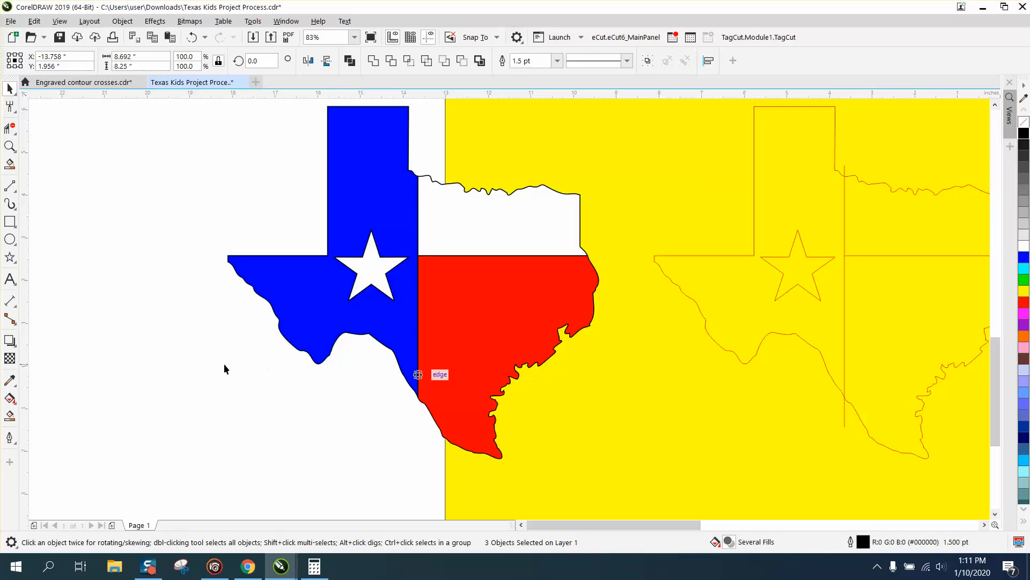
# Step: Move only the white northeastern piece up and right out of the filled map onto the yellow area
pyautogui.click(9, 88)
pyautogui.scroll(-2, 233, 263)
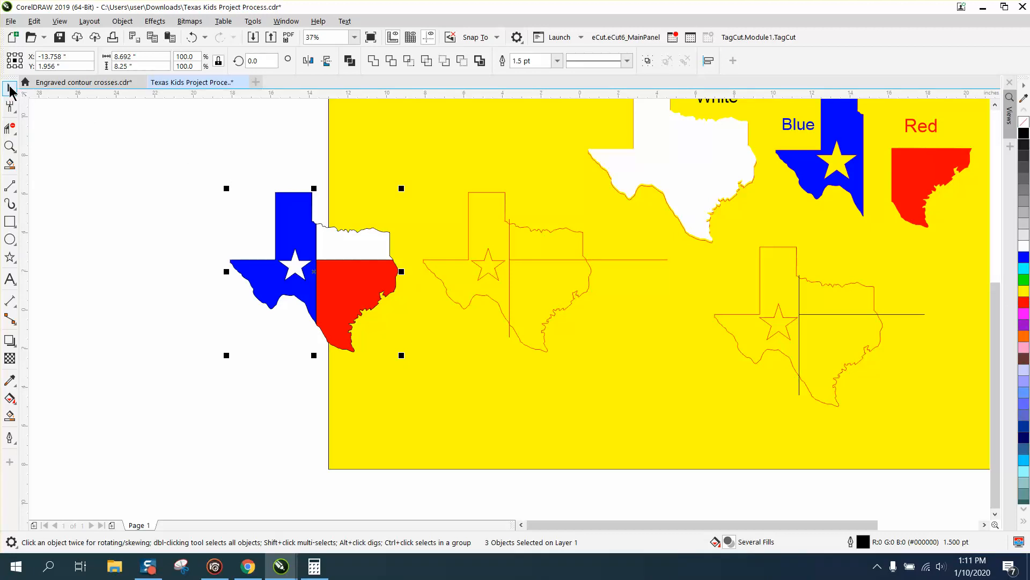
pyautogui.press('Escape')
pyautogui.moveTo(349, 244); pyautogui.dragTo(414, 191)
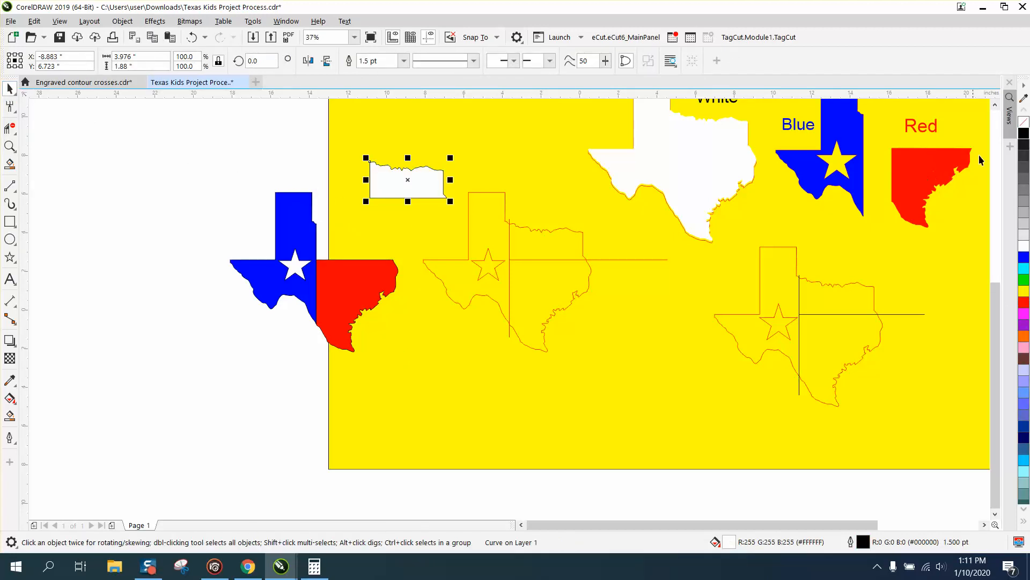
# Step: Remove the fill from the white northeastern piece and give it a red hairline outline
pyautogui.click(1024, 125)
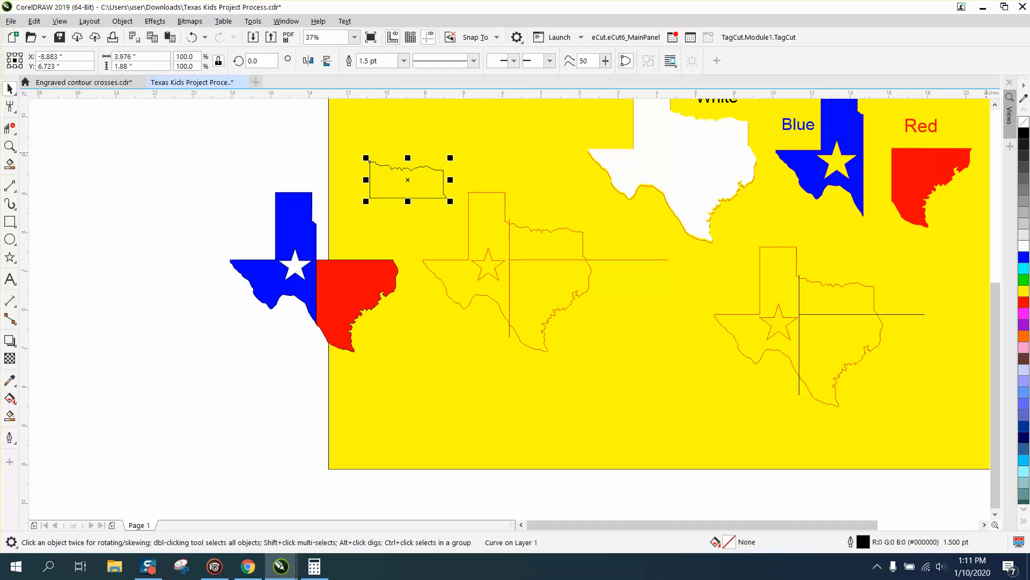
pyautogui.rightClick(1024, 303)
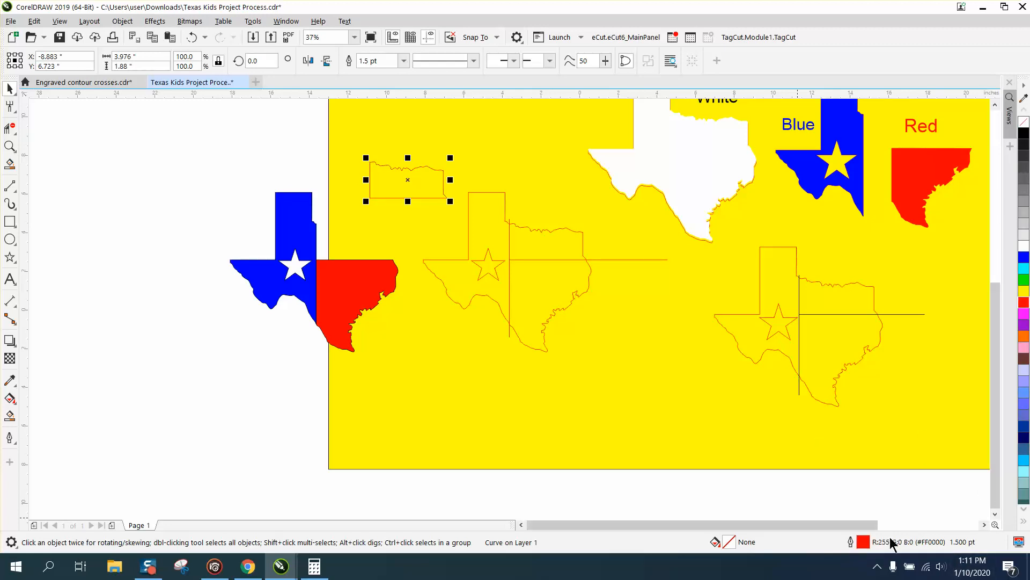
pyautogui.doubleClick(863, 542)
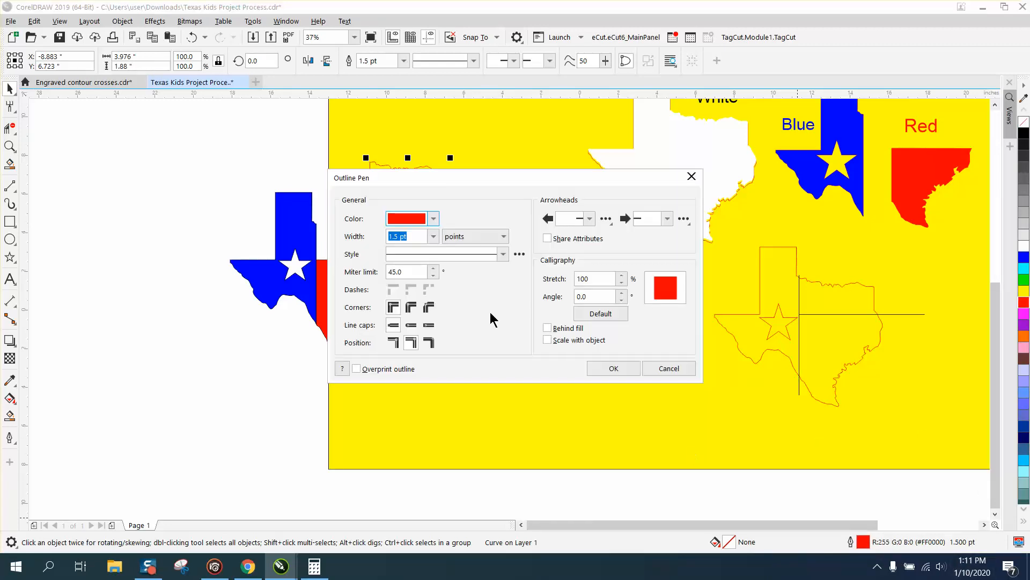
pyautogui.click(433, 236)
pyautogui.click(408, 260)
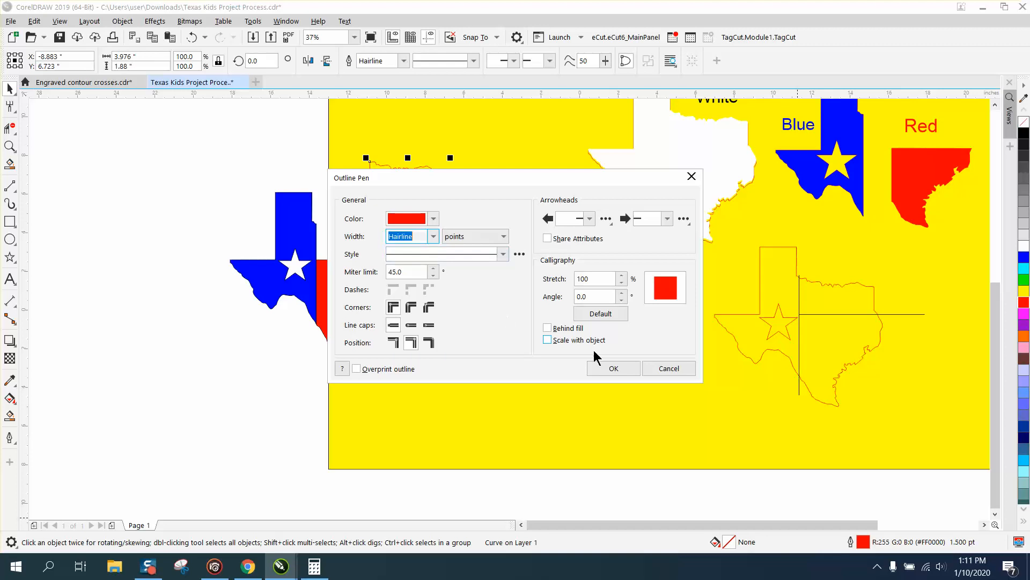
pyautogui.click(614, 368)
# Step: Move the red southeastern piece onto the lower yellow area, remove its fill and give it a red hairline outline
pyautogui.moveTo(363, 299); pyautogui.dragTo(479, 380)
pyautogui.click(1024, 123)
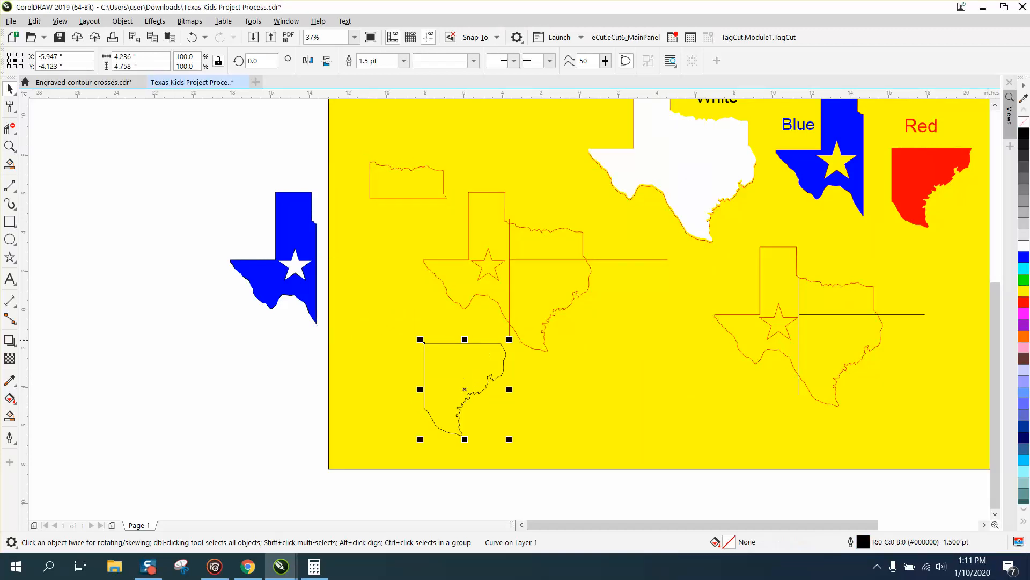
pyautogui.doubleClick(866, 545)
pyautogui.click(433, 236)
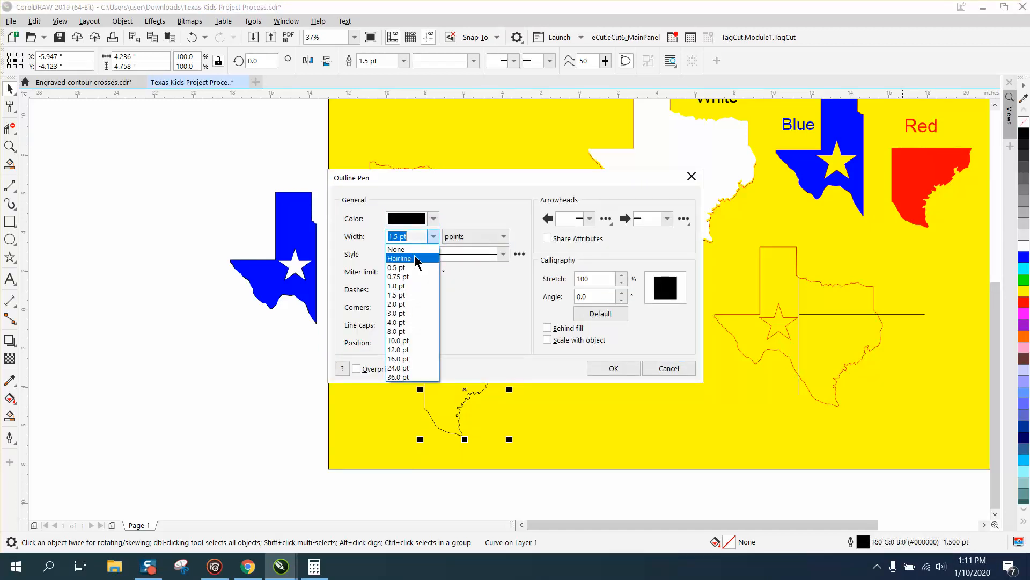
pyautogui.click(416, 259)
pyautogui.click(433, 218)
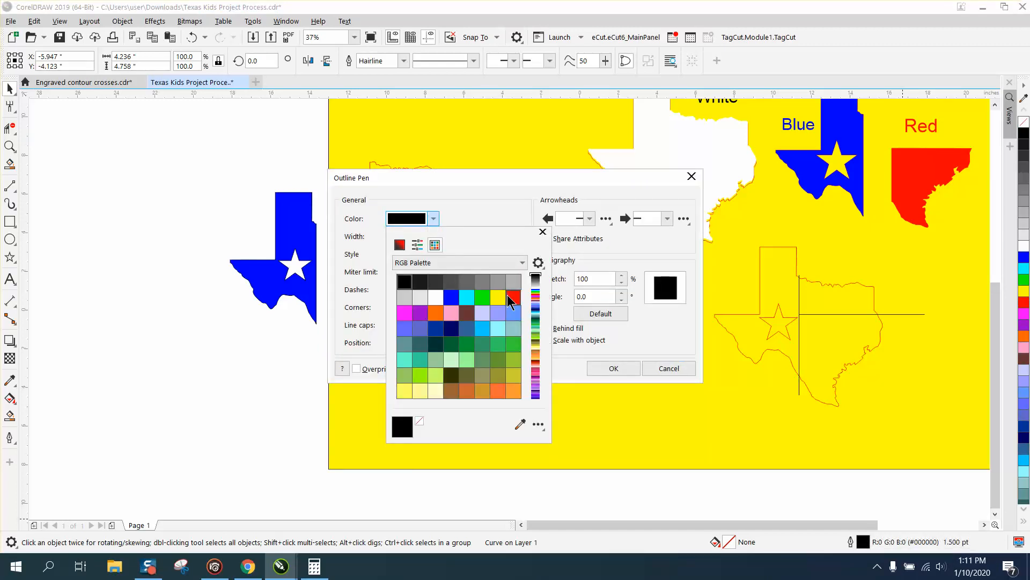
pyautogui.click(510, 298)
pyautogui.click(621, 371)
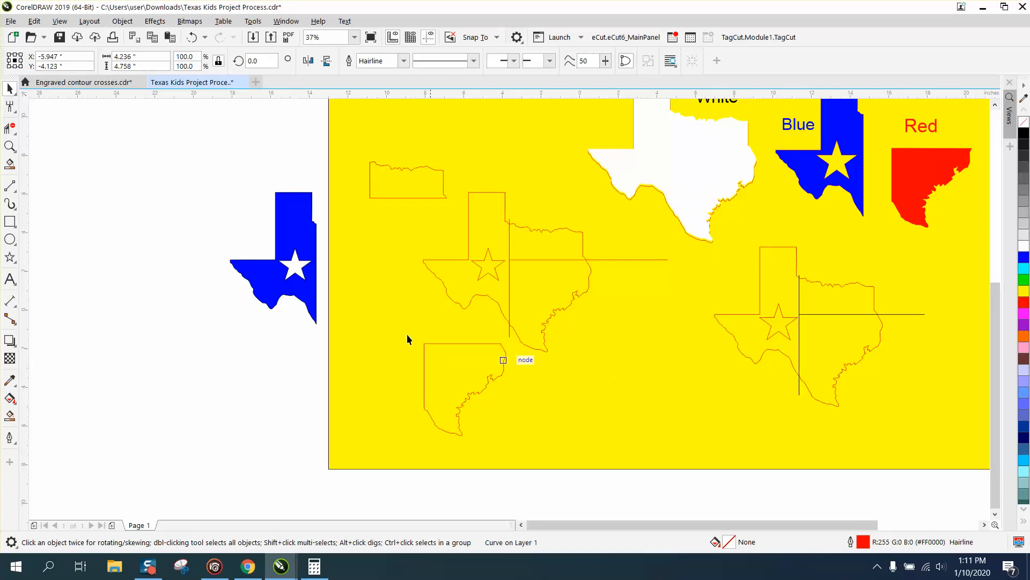
# Step: Move the blue western piece with the star onto the yellow area and change it to a red hairline outline without fill
pyautogui.moveTo(308, 256); pyautogui.dragTo(399, 285)
pyautogui.click(1024, 122)
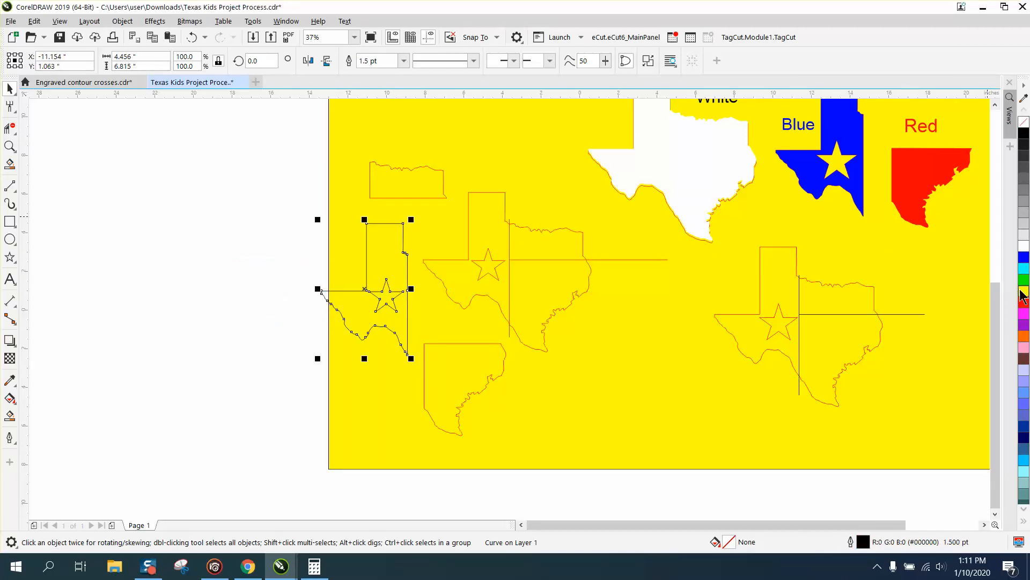
pyautogui.rightClick(1023, 299)
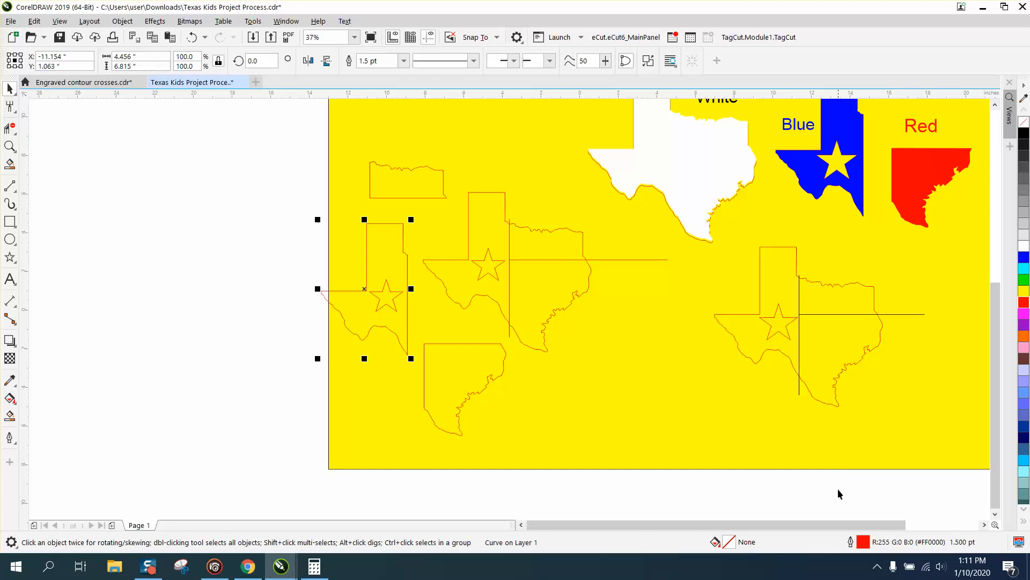
pyautogui.doubleClick(862, 543)
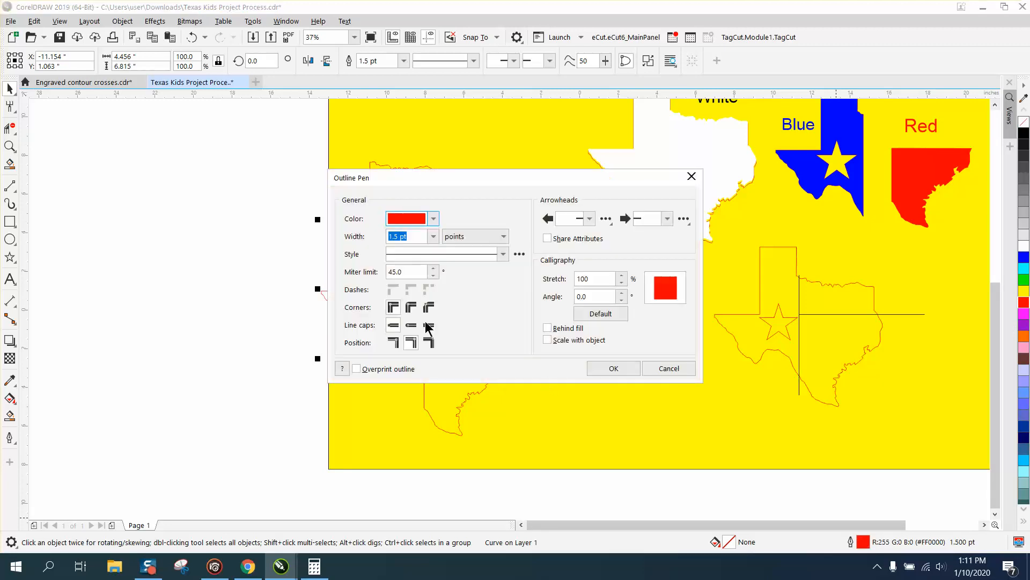
pyautogui.click(432, 236)
pyautogui.click(405, 248)
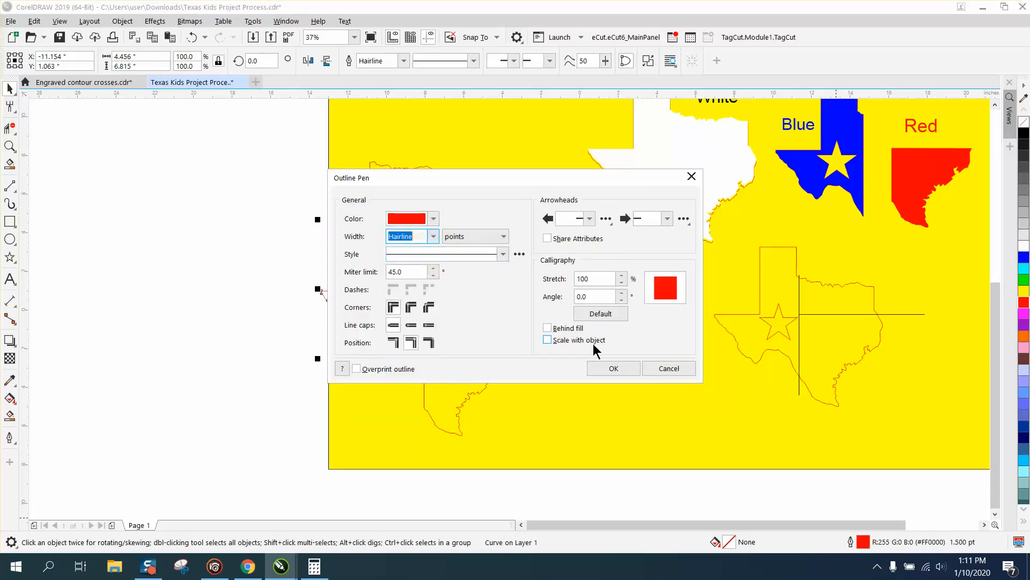
pyautogui.click(612, 368)
# Step: Move the white full Texas shape down out of its red outline and change it to a black outline without fill
pyautogui.moveTo(661, 176); pyautogui.dragTo(636, 378)
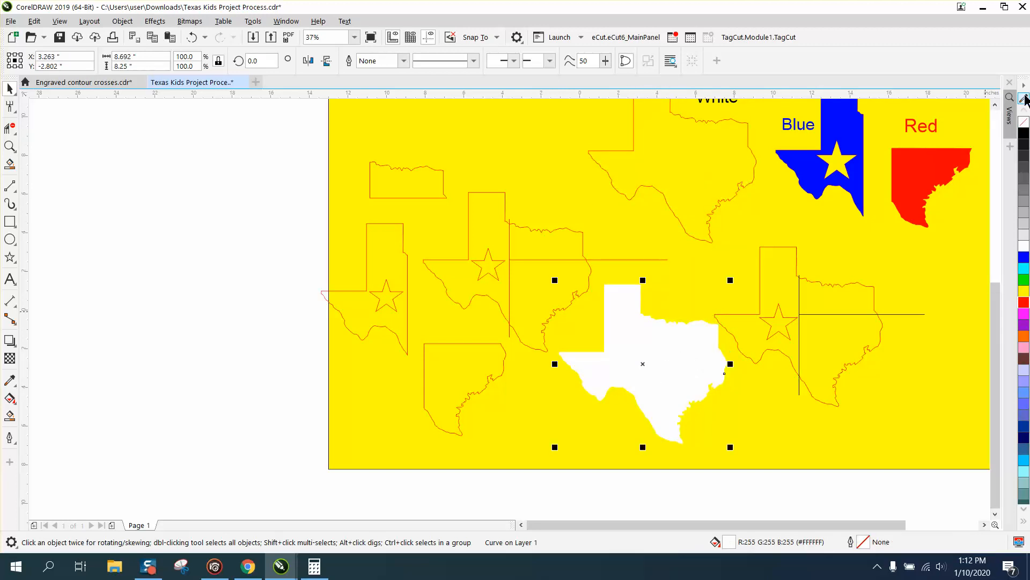
pyautogui.click(1024, 122)
pyautogui.rightClick(1024, 132)
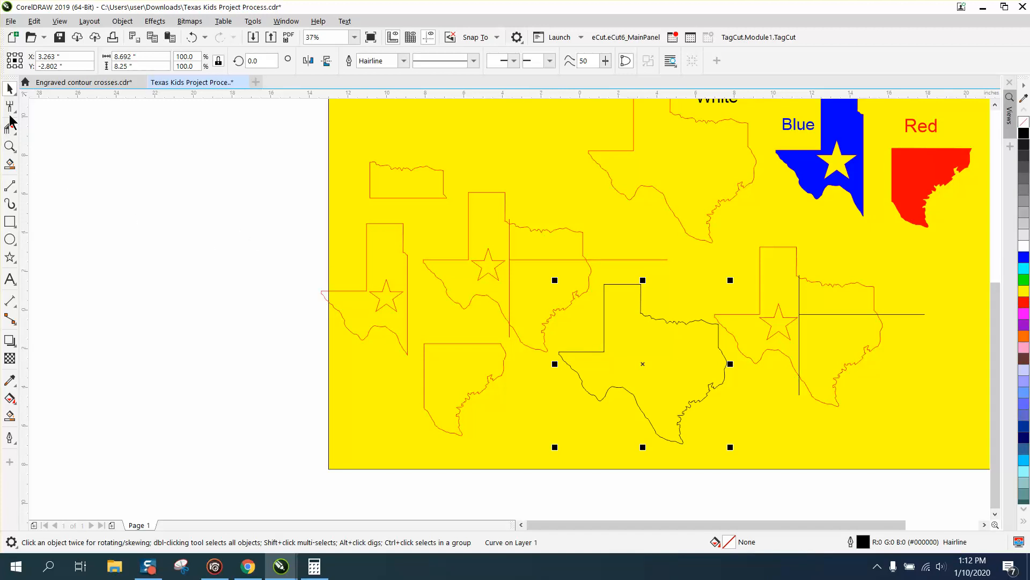
# Step: Delete the vertical and horizontal red dividing lines crossing the Texas outline beside the separated pieces
pyautogui.click(509, 248)
pyautogui.press('Delete')
pyautogui.click(550, 260)
pyautogui.press('Delete')
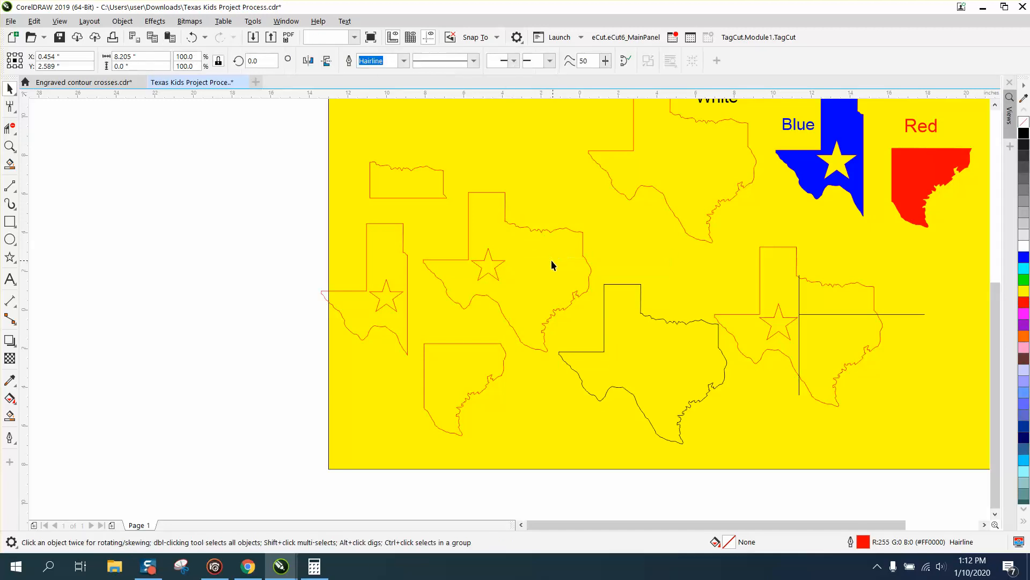
pyautogui.click(468, 213)
pyautogui.press('Delete')
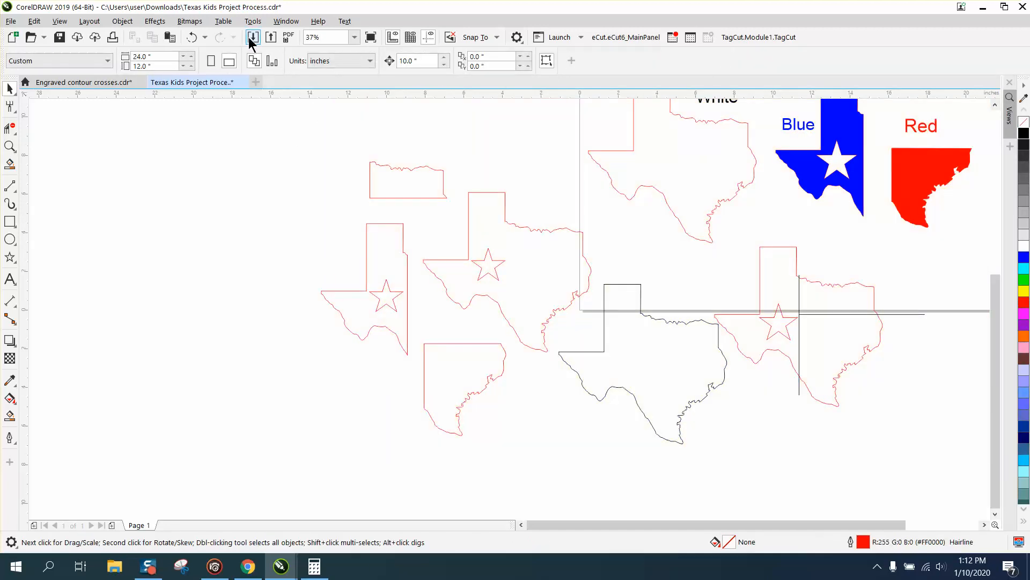
pyautogui.click(192, 37)
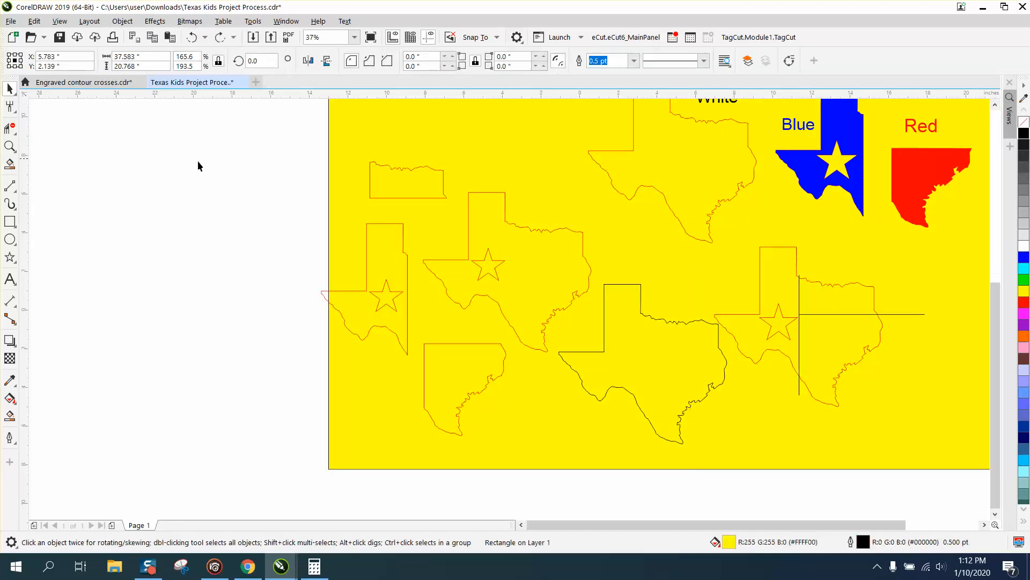
# Step: Delete the leftover red Texas outline and its star from between the separated pieces
pyautogui.click(469, 217)
pyautogui.press('Delete')
pyautogui.click(489, 259)
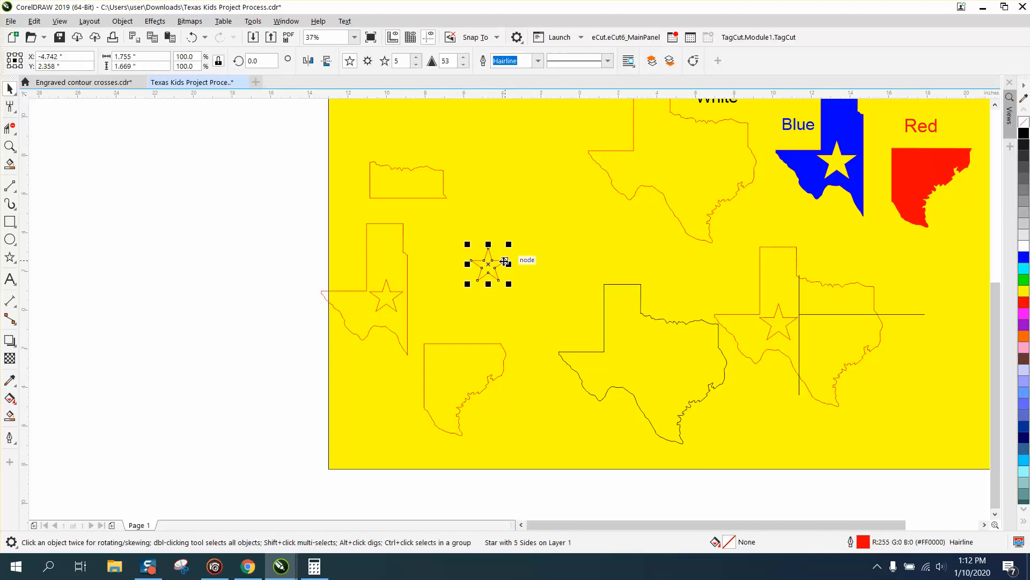
pyautogui.press('Delete')
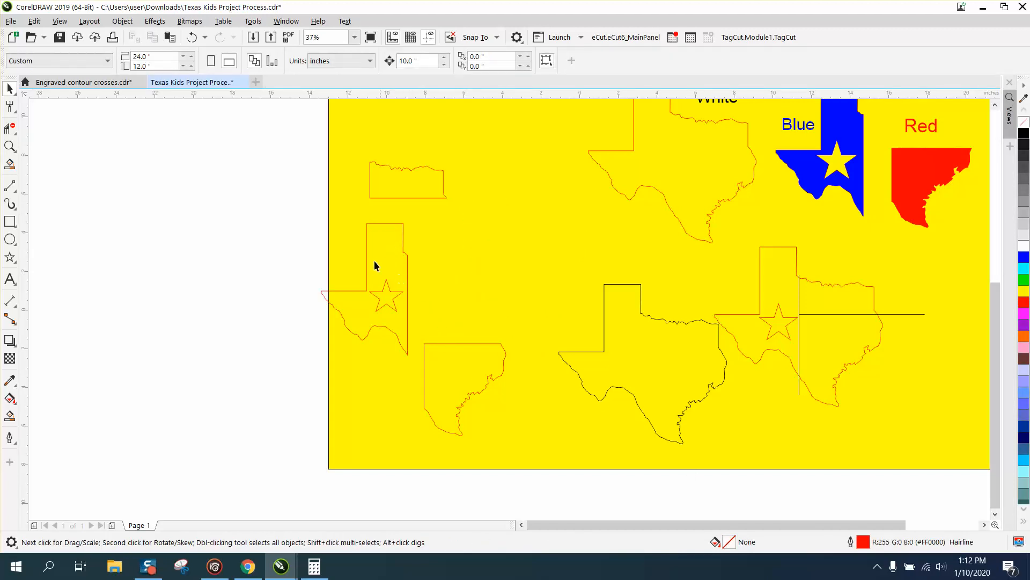
# Step: Arrange the three red-outlined pieces as a Texas map with narrow gaps, and move the black Texas outline to its west
pyautogui.moveTo(438, 357); pyautogui.dragTo(438, 357)
pyautogui.moveTo(391, 299); pyautogui.dragTo(502, 270)
pyautogui.moveTo(406, 188); pyautogui.dragTo(565, 250)
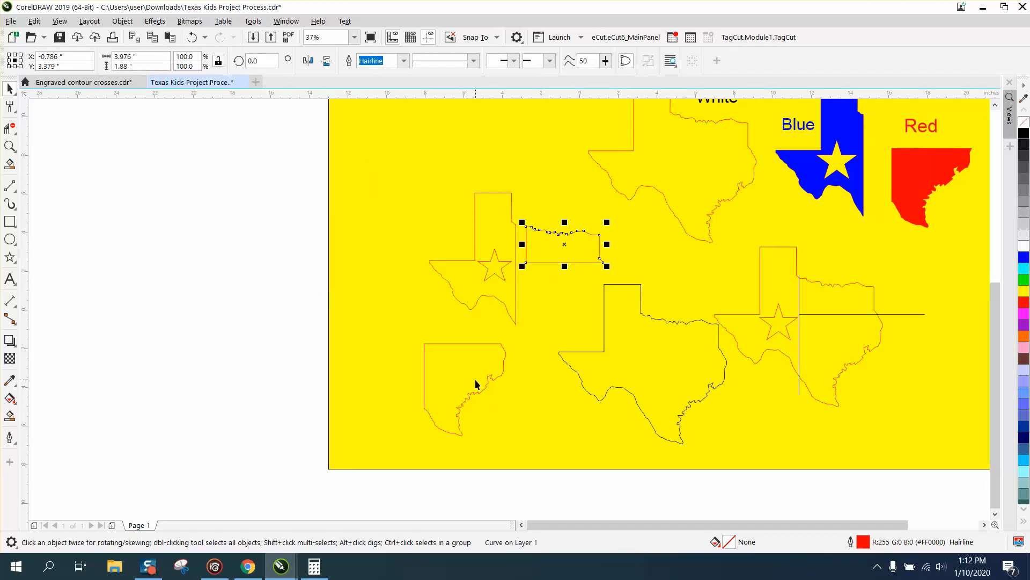
pyautogui.moveTo(475, 384); pyautogui.dragTo(576, 302)
pyautogui.moveTo(648, 331); pyautogui.dragTo(288, 278)
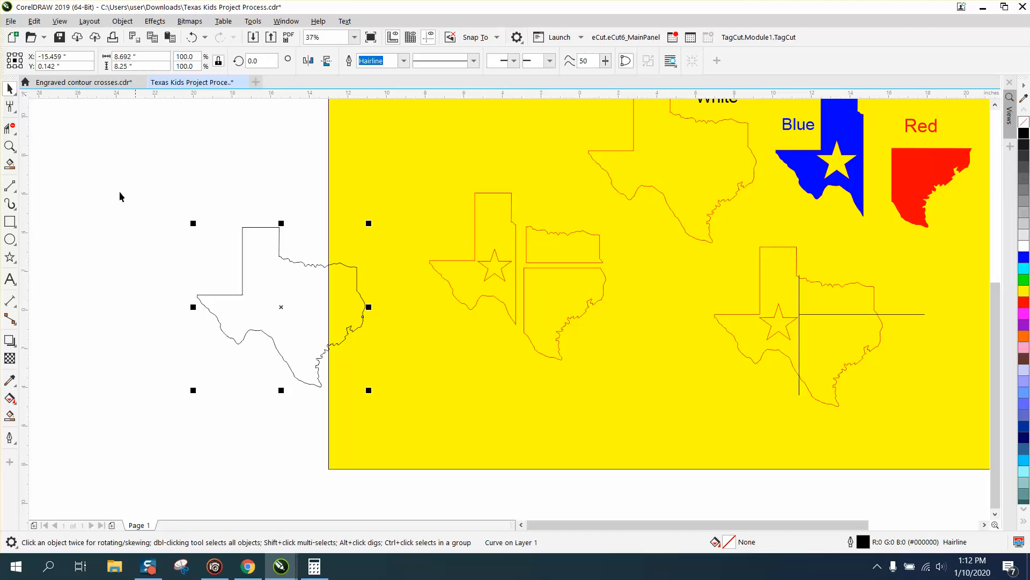
# Step: Examine the three separated map pieces up close, checking whether the star and the western piece's outline select as one object
pyautogui.click(10, 146)
pyautogui.moveTo(409, 187); pyautogui.dragTo(711, 389)
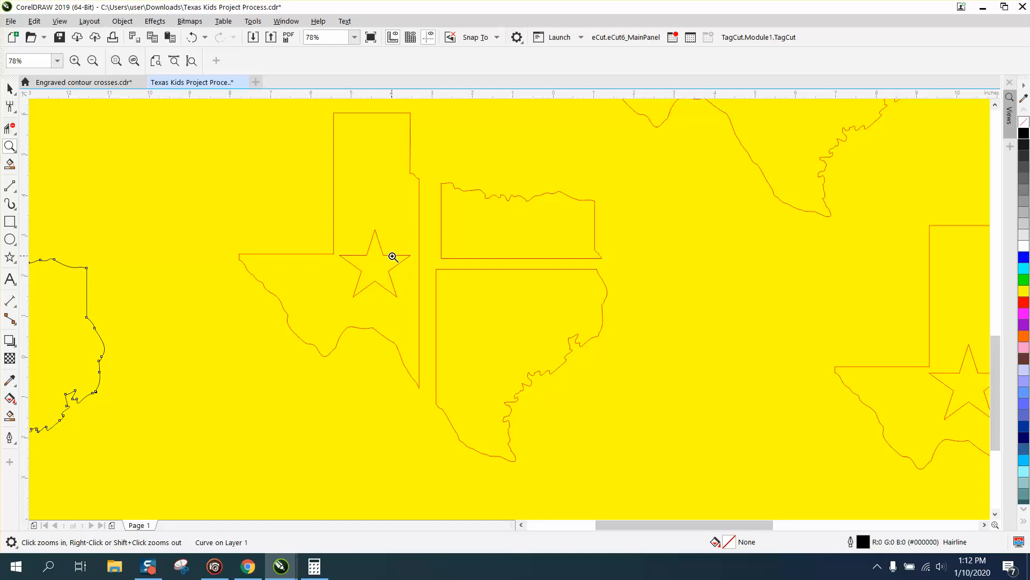
pyautogui.click(10, 88)
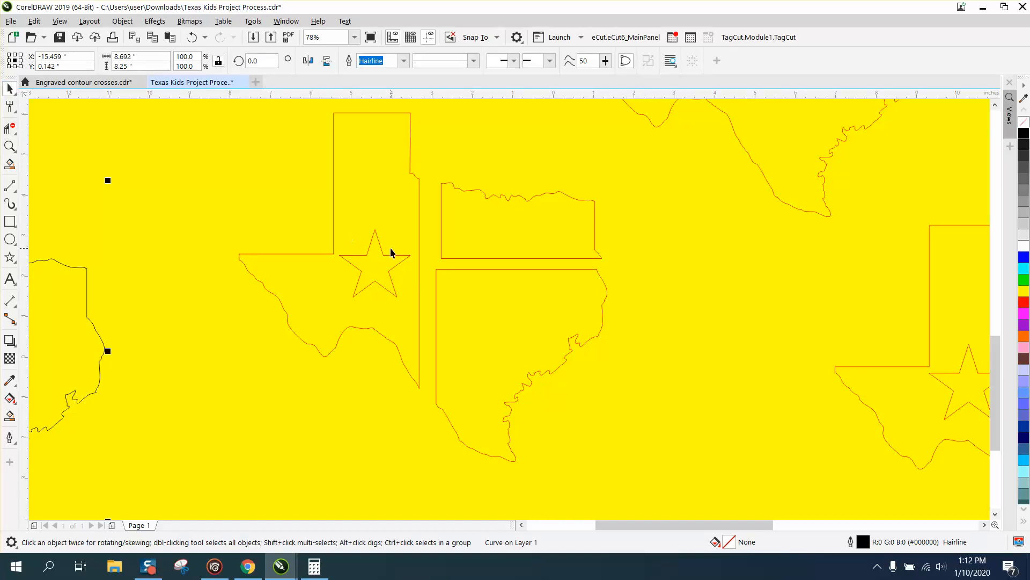
pyautogui.click(392, 260)
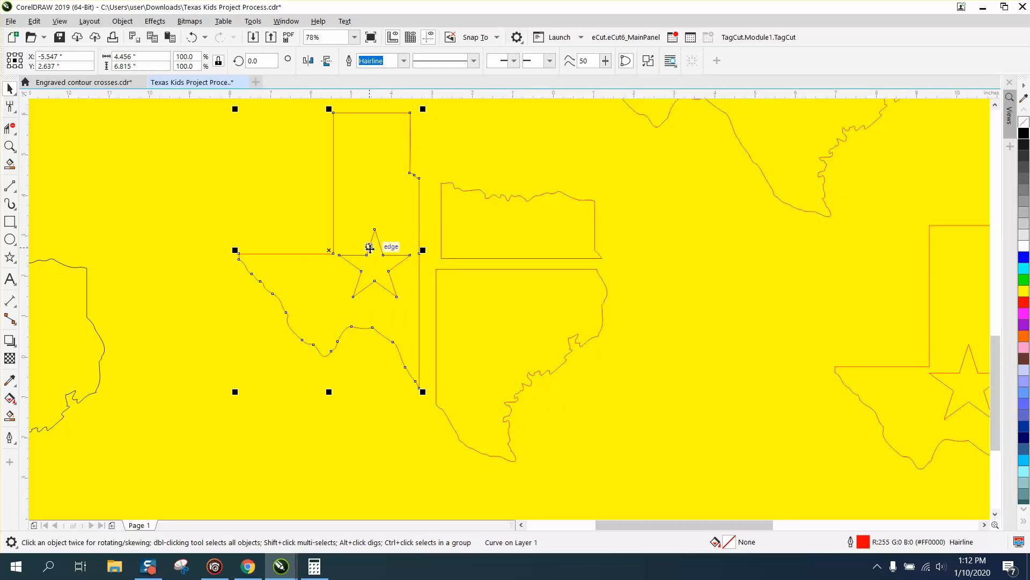
pyautogui.click(265, 209)
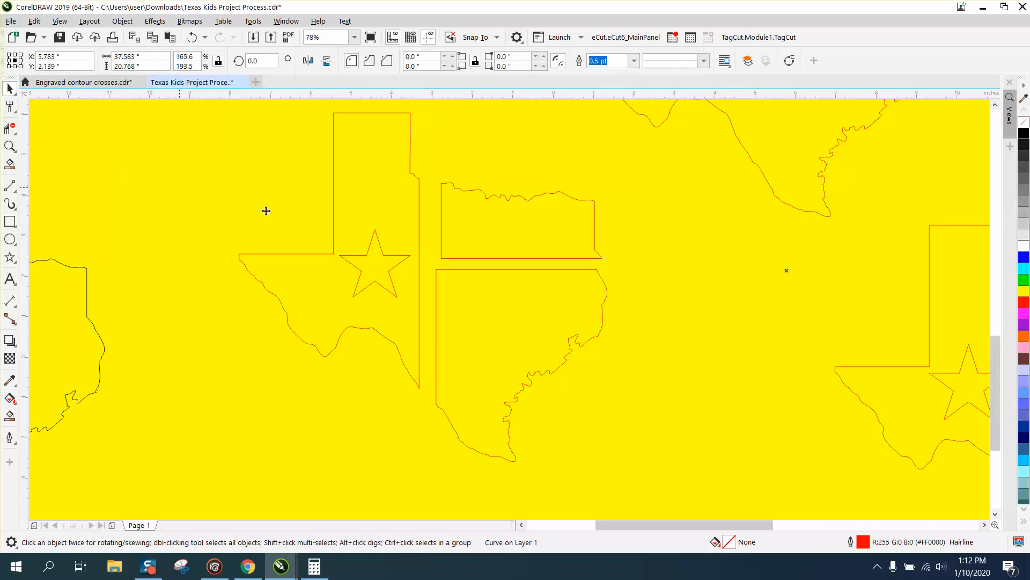
pyautogui.click(407, 257)
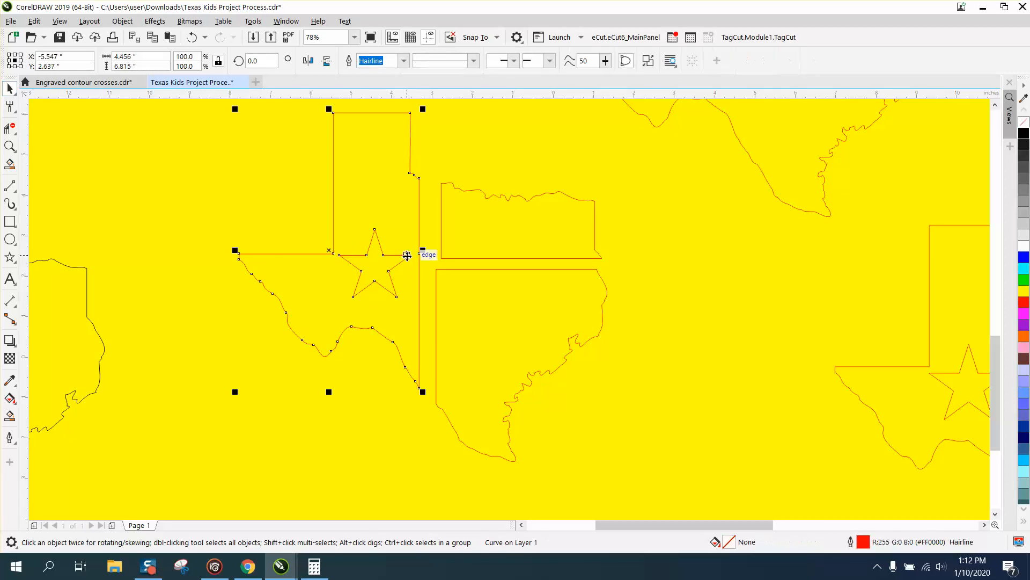
pyautogui.scroll(-3, 406, 254)
pyautogui.scroll(-2, 403, 252)
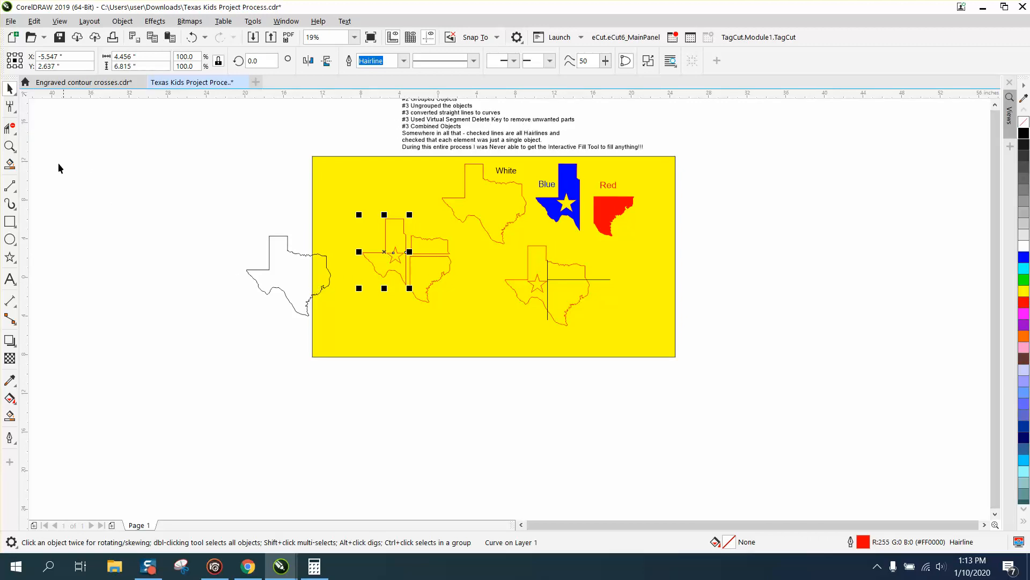
pyautogui.click(10, 146)
pyautogui.moveTo(358, 217); pyautogui.dragTo(510, 319)
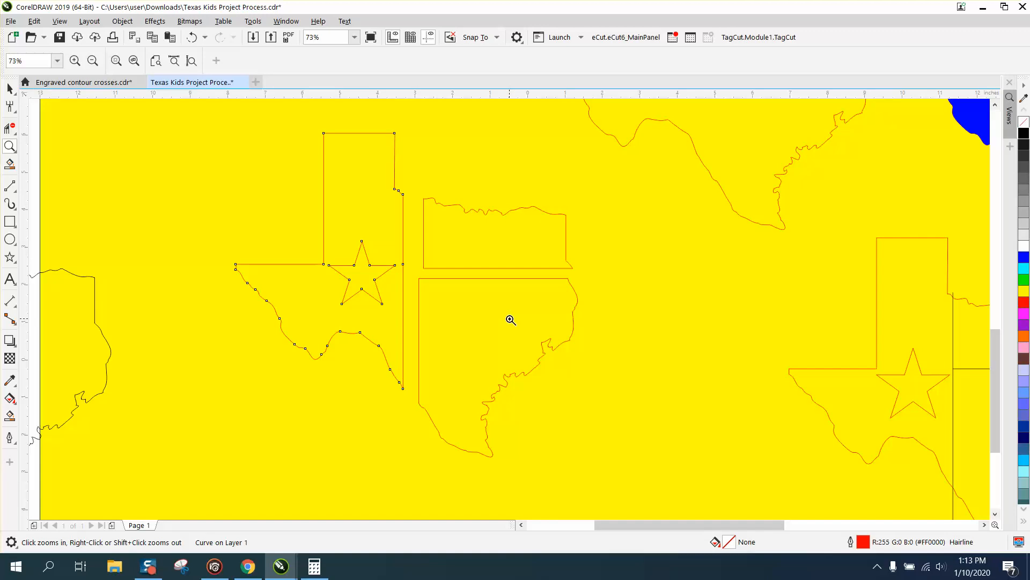
pyautogui.scroll(-4, 441, 282)
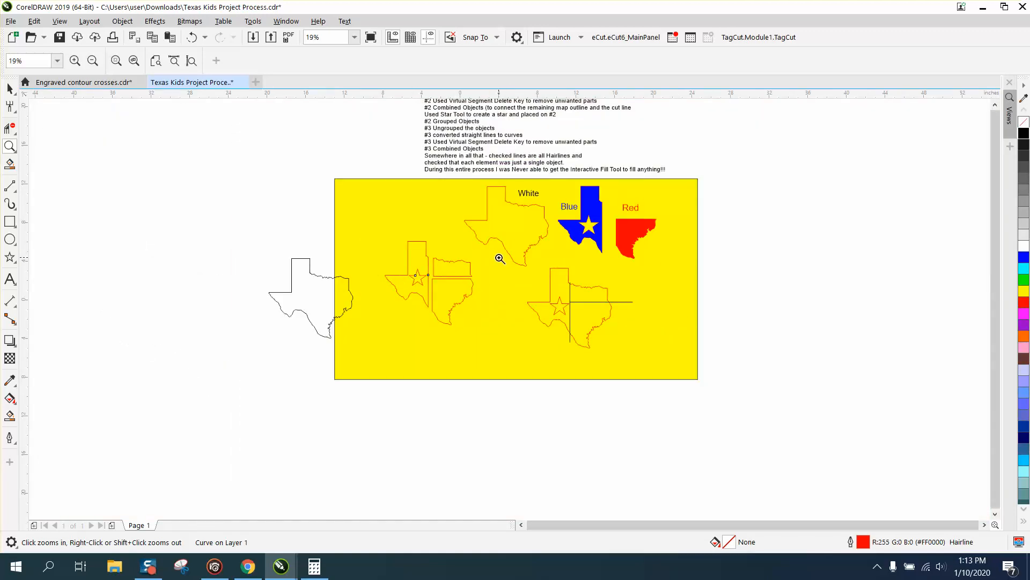